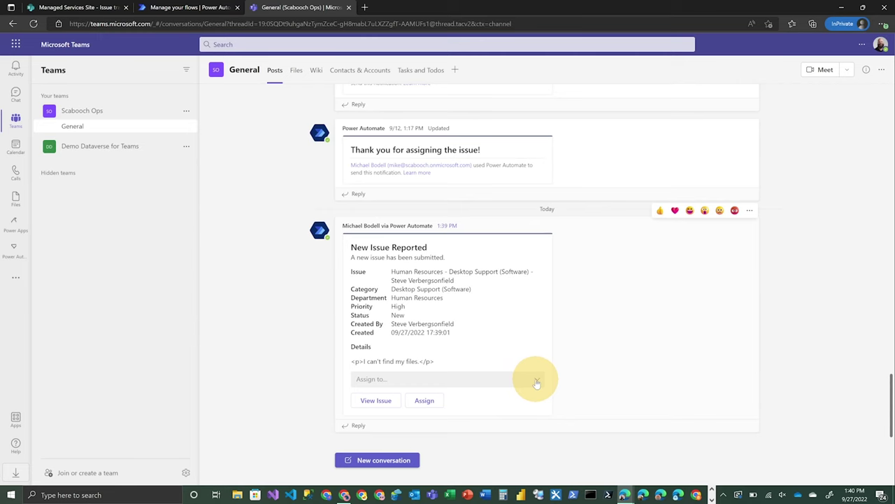
Step: Choose the first person in the assignee list on the New Issue Reported card
left_click(536, 380)
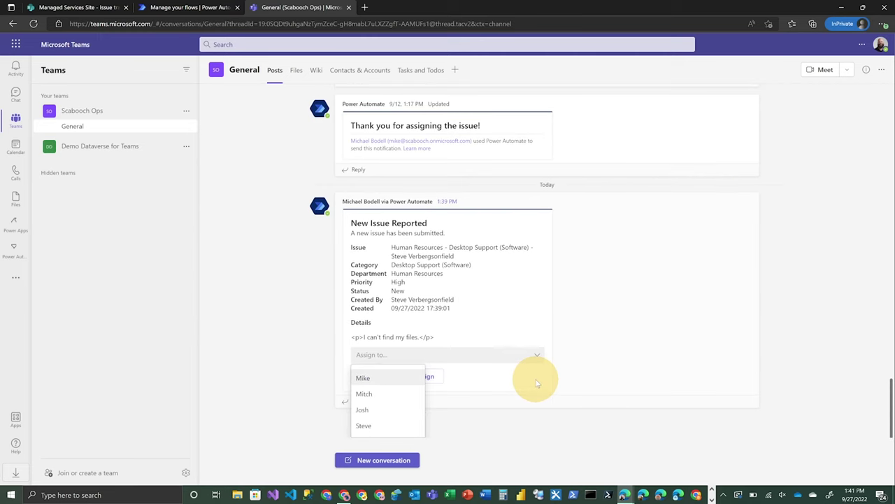
left_click(377, 380)
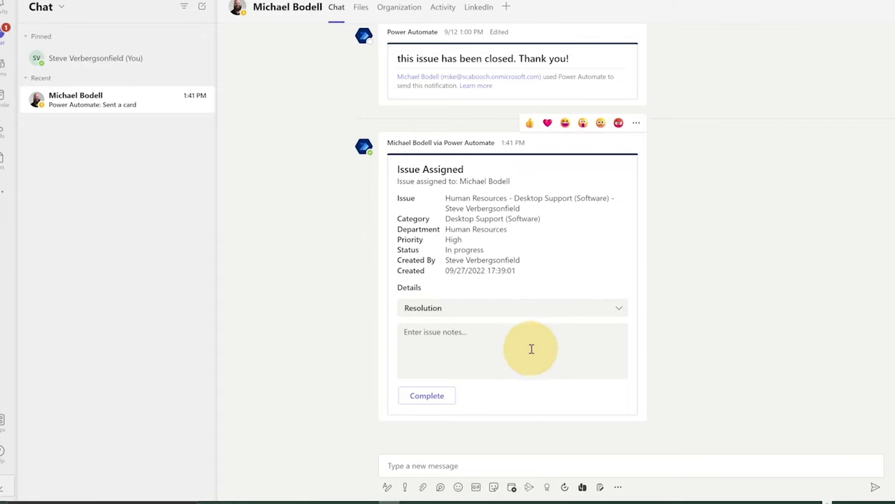
Step: Write the assigned technician a chat message: "Hey, I noticed you are assigned my issue, can you help?"
left_click(535, 465)
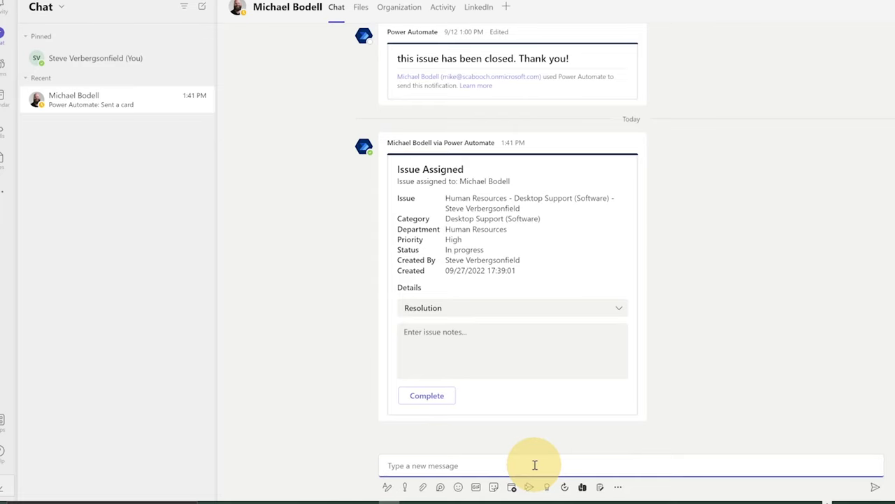
type("Hey, I n")
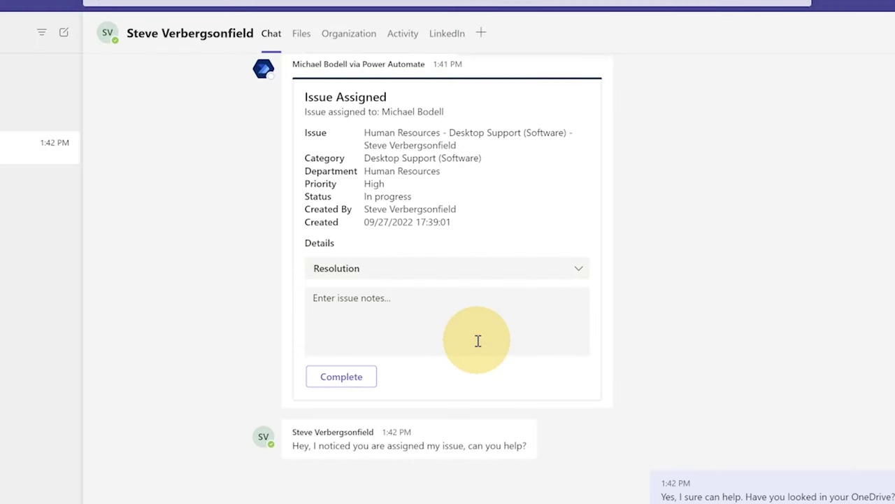
Step: Complete the Issue Assigned card with the resolution Completed and a note that the requester found his files in his OneDrive
left_click(580, 272)
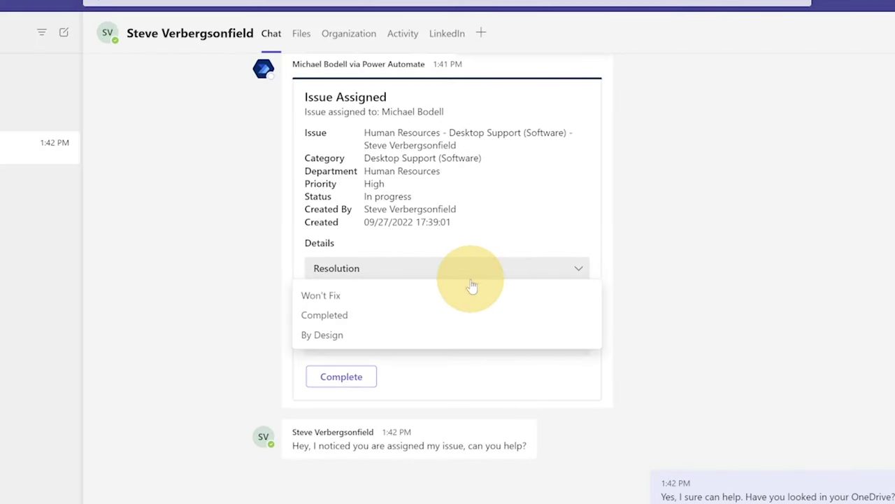
left_click(346, 315)
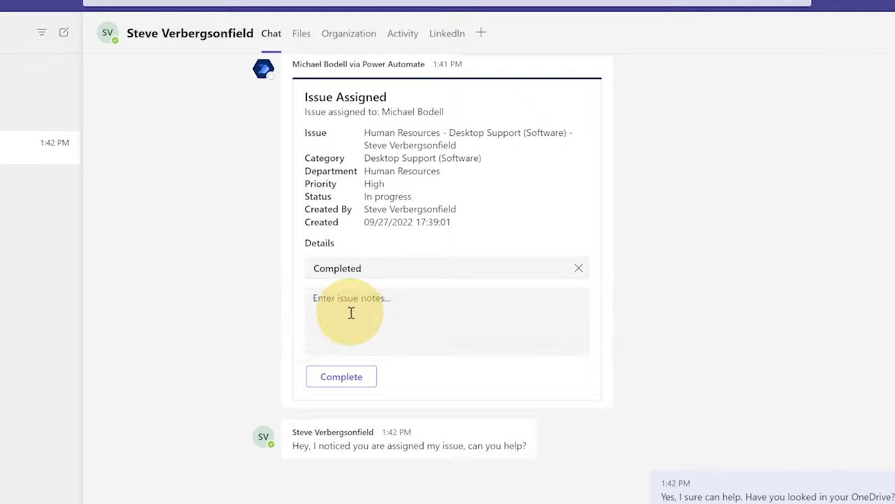
left_click(443, 323)
type("St")
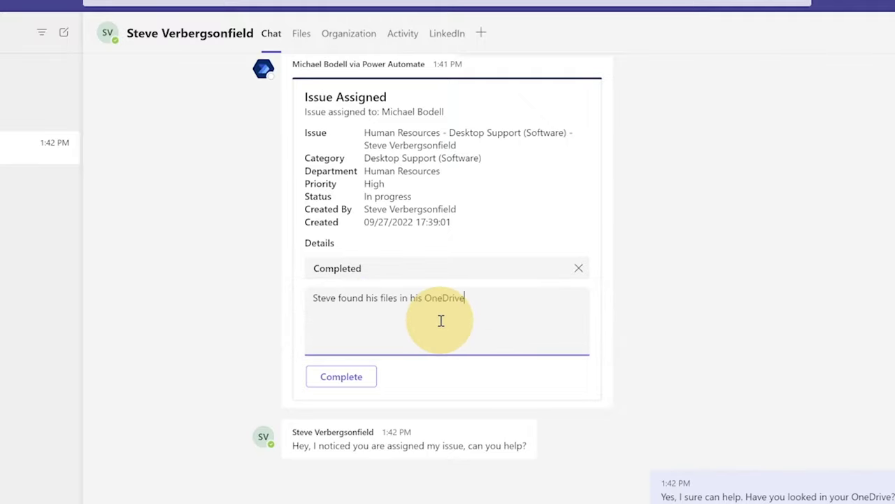
type(".")
left_click(370, 376)
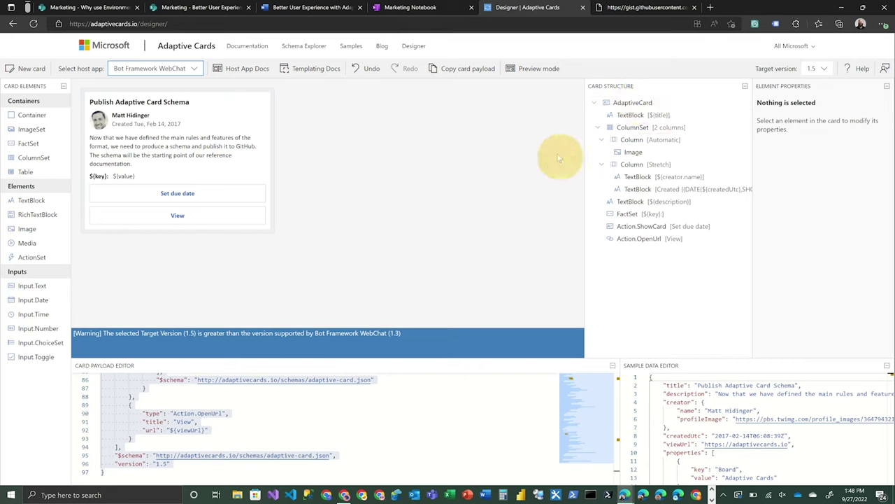
Step: In the Adaptive Cards designer, set the host app to Microsoft Teams - Light
left_click(221, 198)
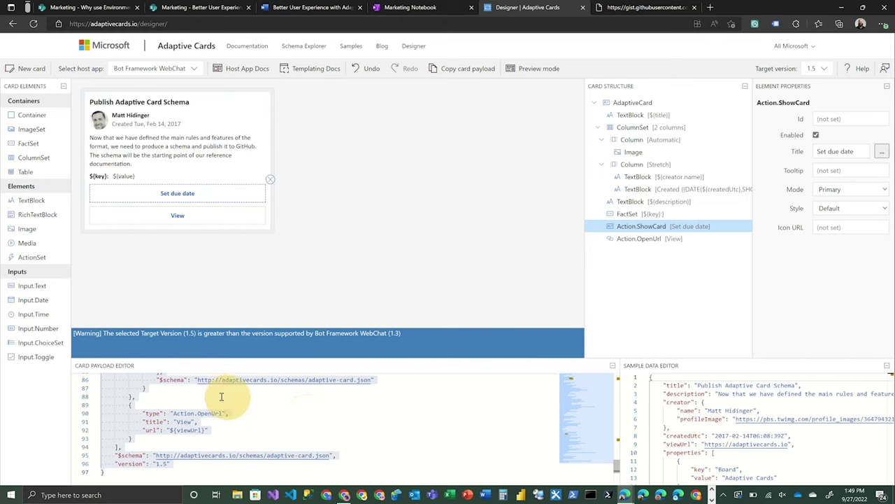
left_click(389, 422)
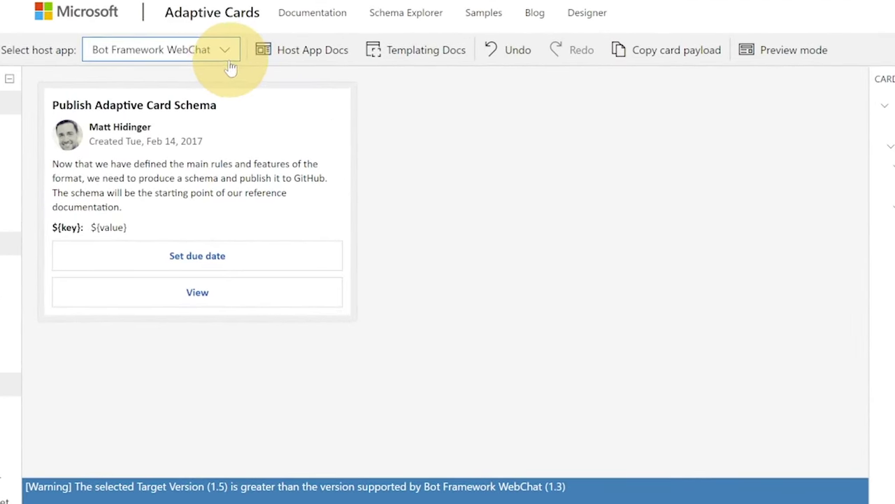
left_click(229, 61)
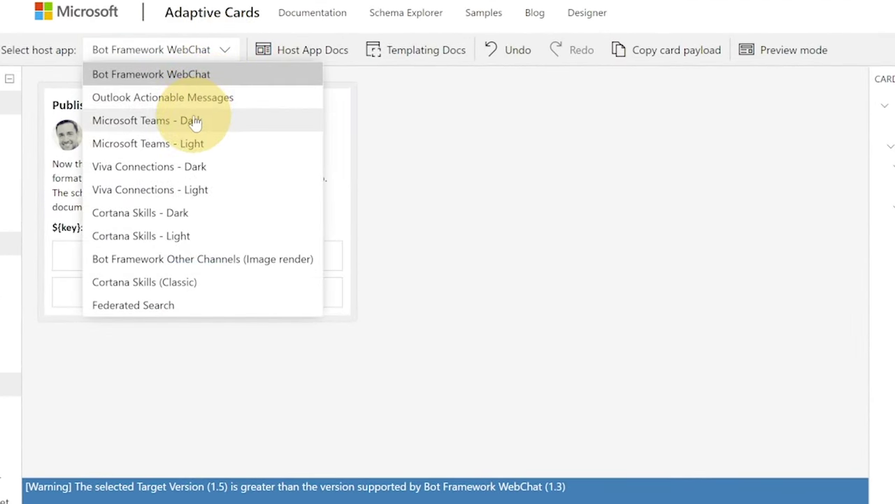
left_click(193, 142)
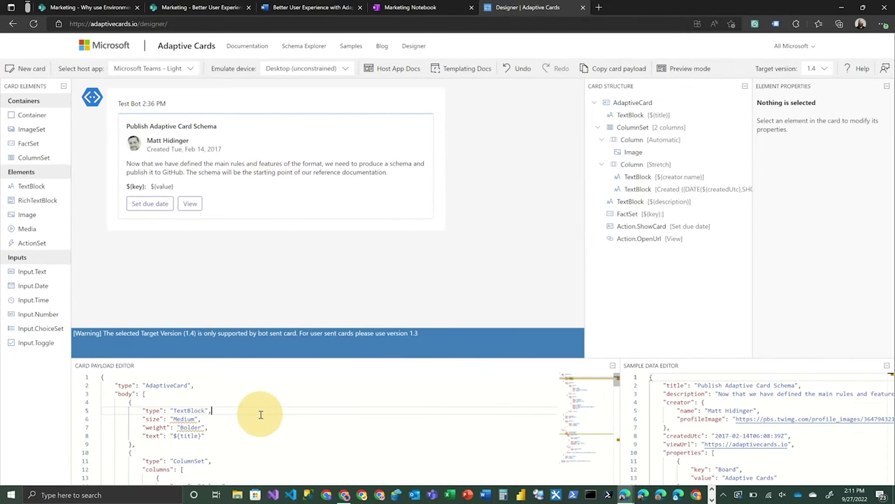
Step: Replace the entire sample card payload with the copied JSON of the Issue Assigned card
key("ctrl+a")
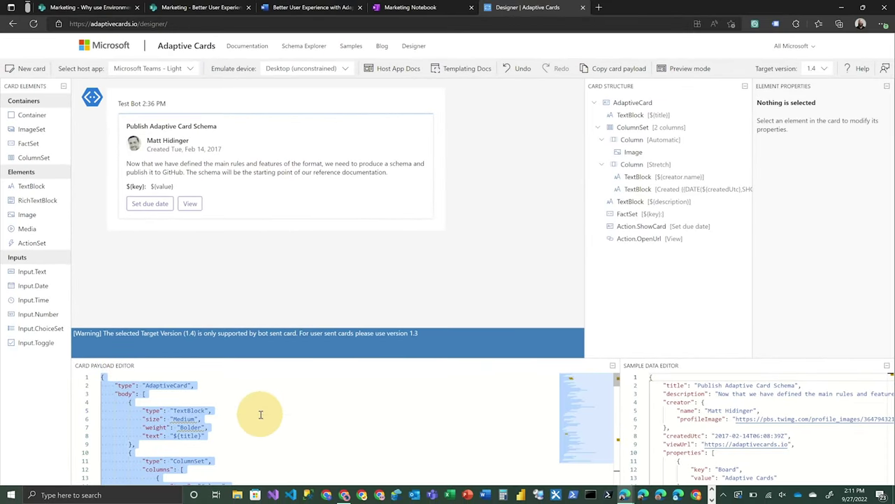
key("ctrl+v")
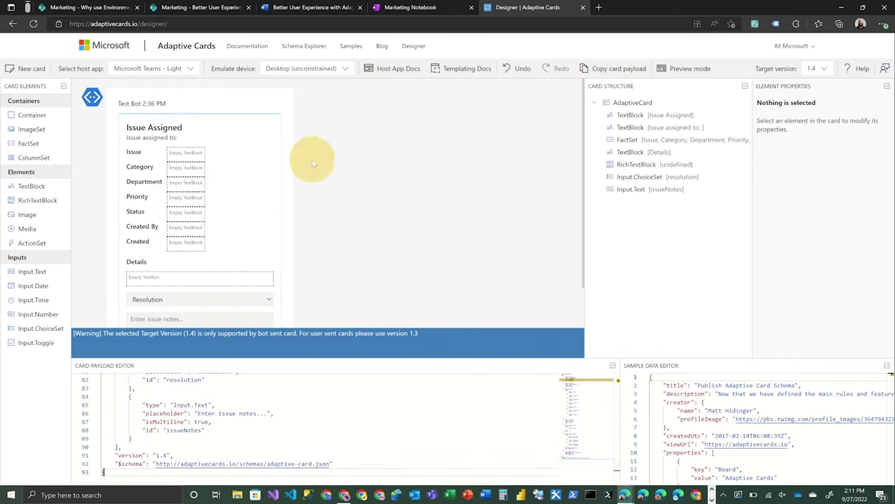
Step: Examine the Issue Assigned heading and the "Issue assigned to:" text block, including the latter's data binding choices
left_click(175, 132)
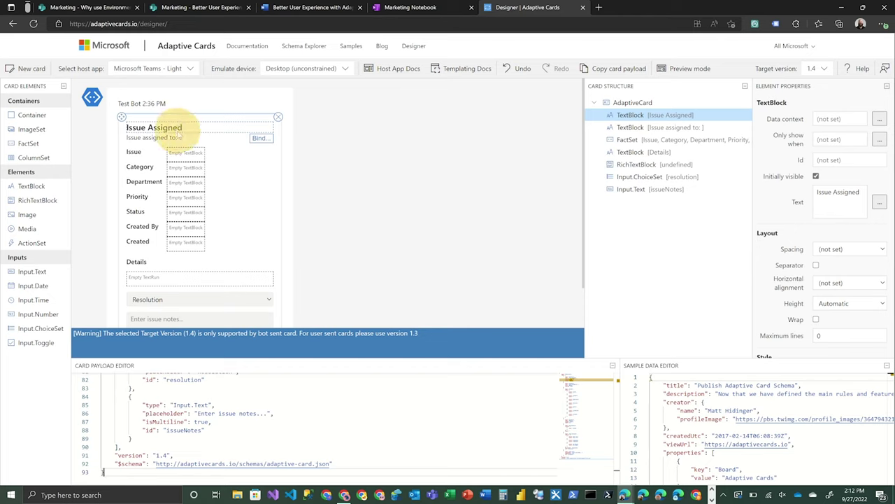
left_click(154, 138)
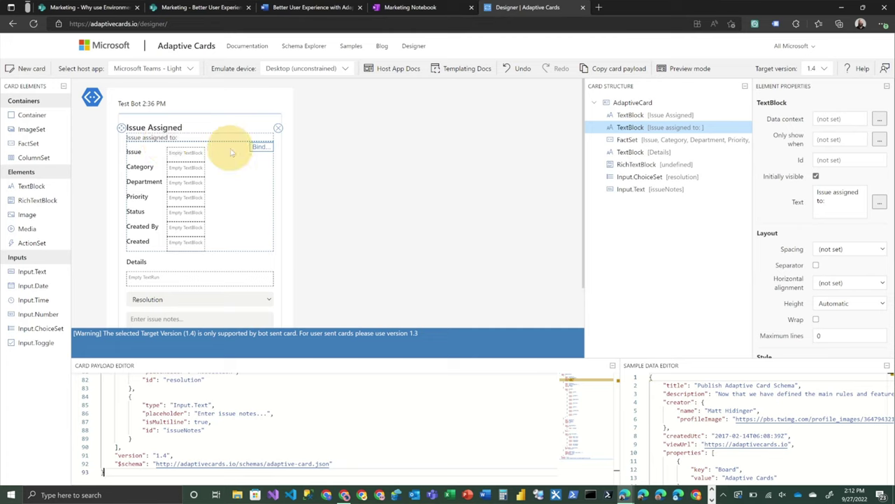
left_click(263, 150)
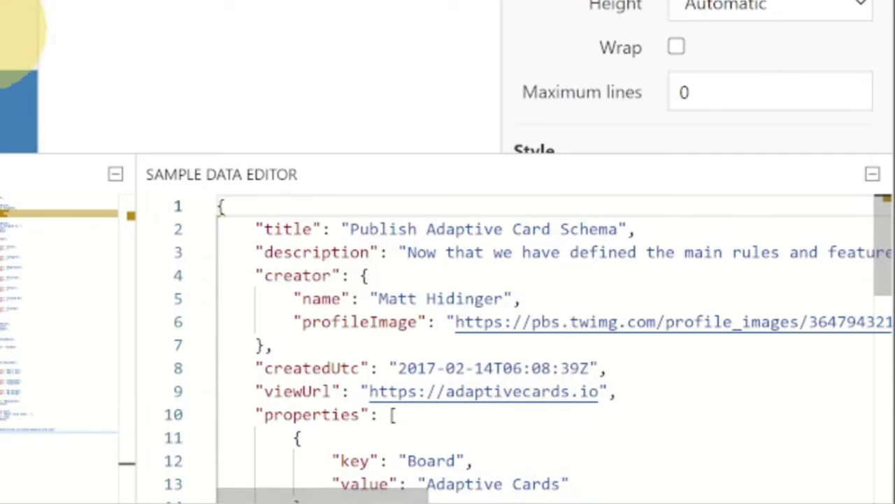
Step: Replace the contents of the sample data object with a single "assigned to" property holding a sample first name
left_click(582, 433)
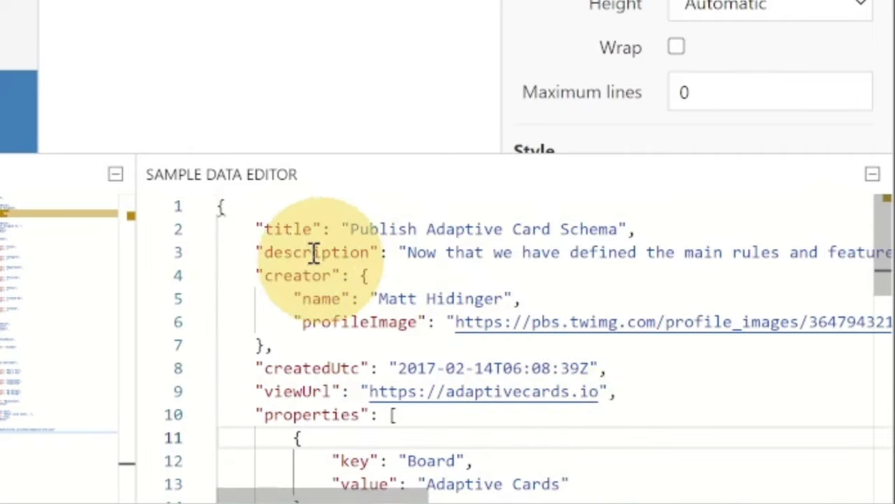
left_click_drag(265, 229, 576, 480)
left_click(551, 395)
key("XF86AudioMute")
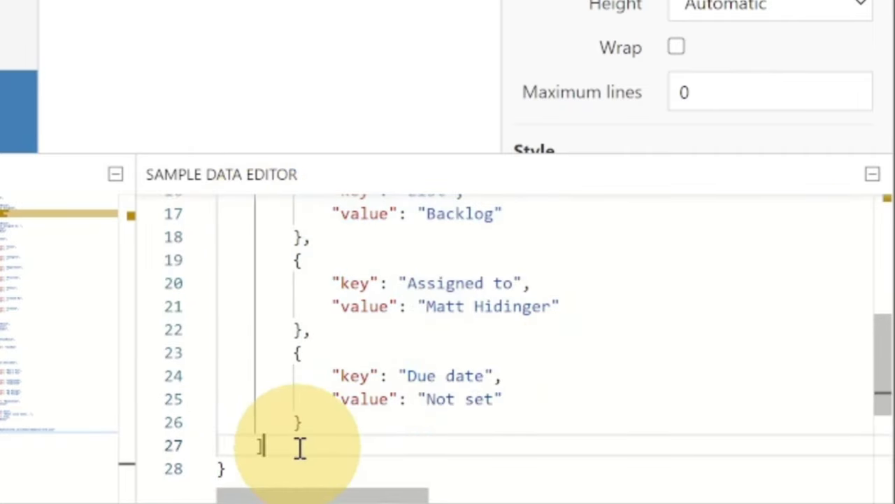
left_click_drag(300, 447, 260, 223)
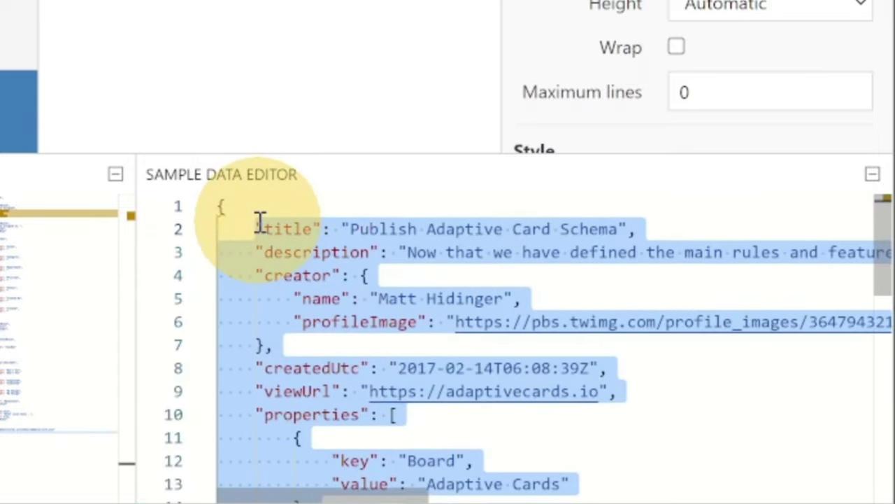
scroll(260, 222, "down", 5)
type("\"a")
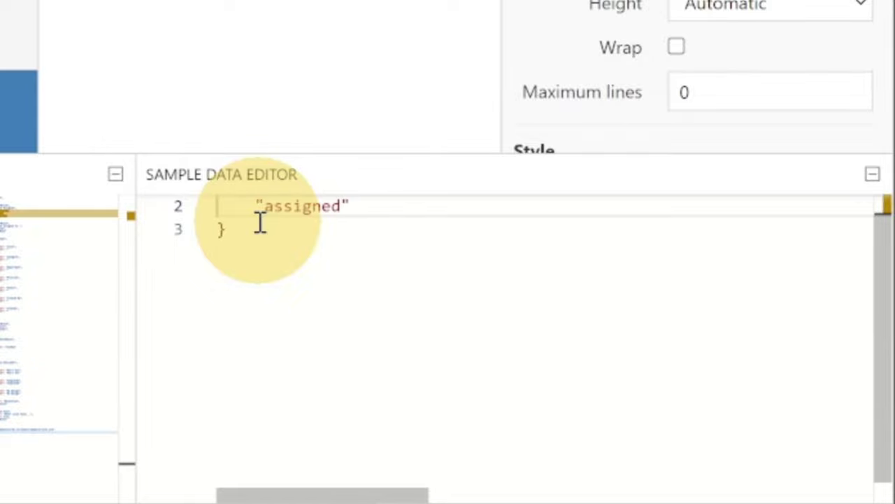
type("ssigned to\": \"Mike")
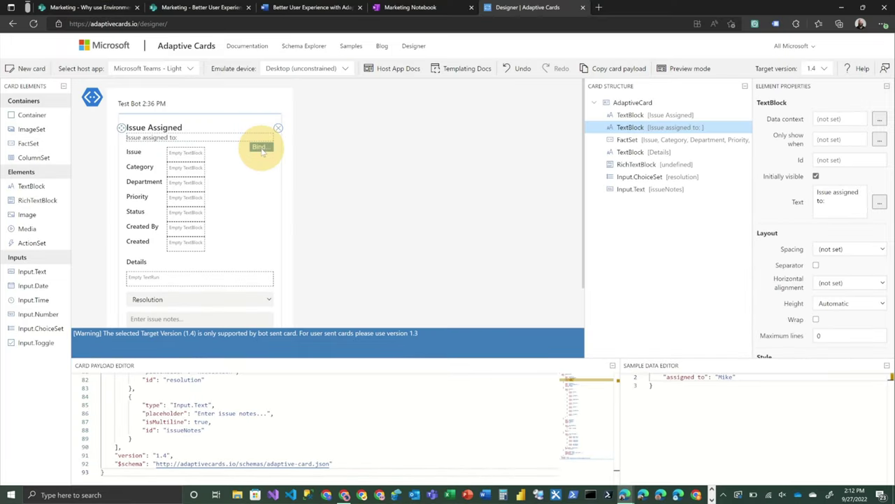
Step: Bind the "Issue assigned to:" text block to the "assigned to" field and prefix its expression in the payload with "Issue Assigned to: "
left_click(260, 146)
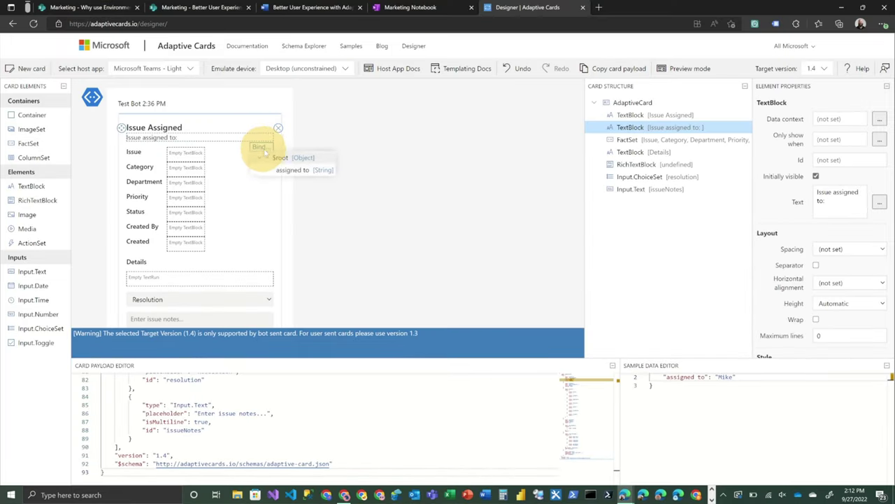
left_click(294, 171)
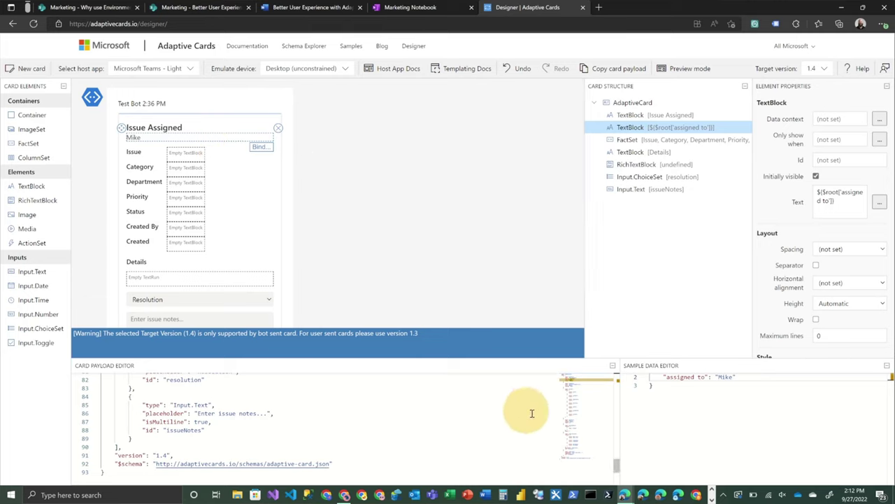
scroll(452, 424, "up", 20)
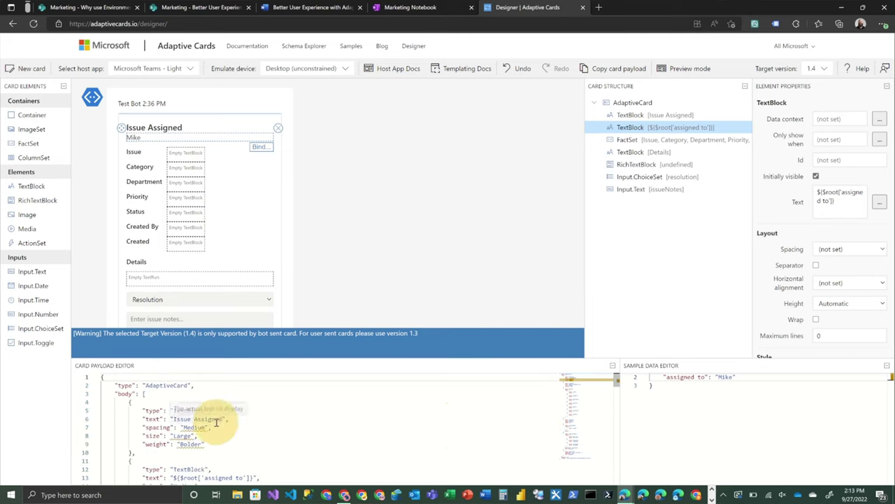
scroll(224, 434, "down", 2)
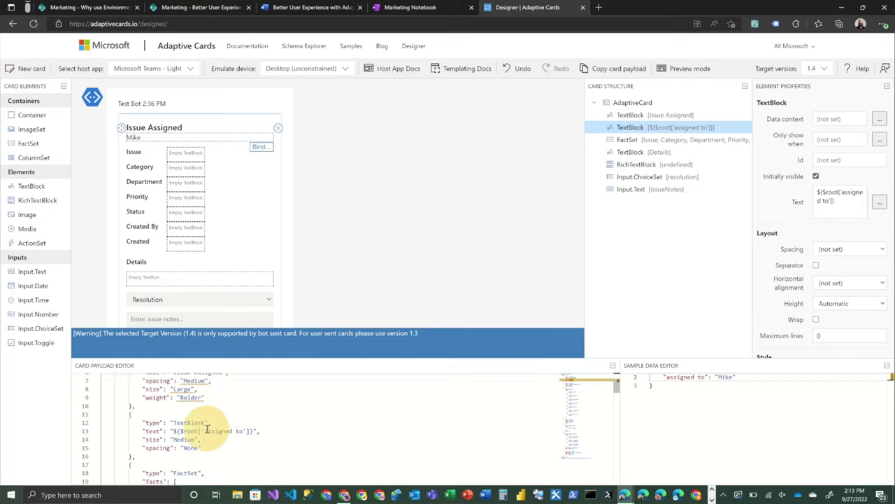
left_click(174, 431)
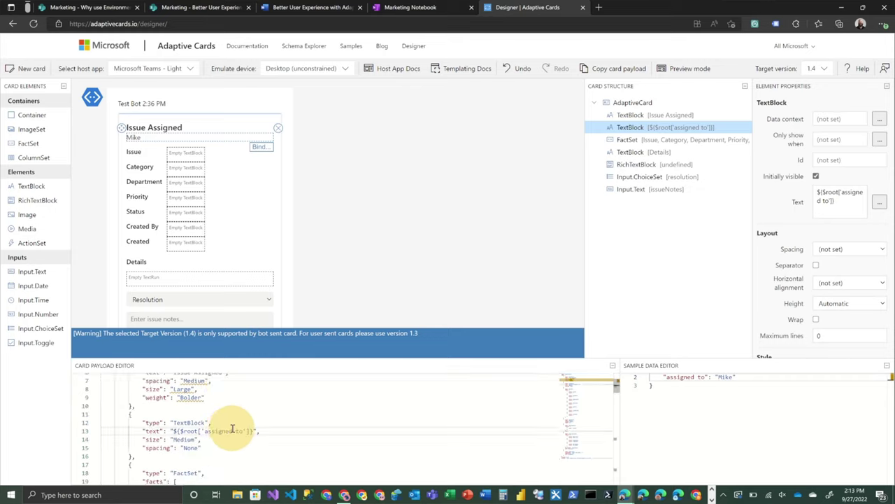
type("Issue")
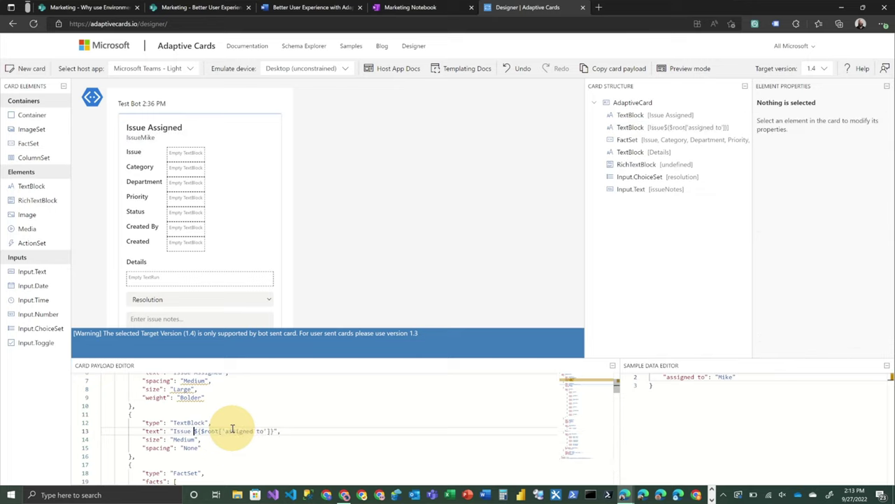
type(" Assigned to:")
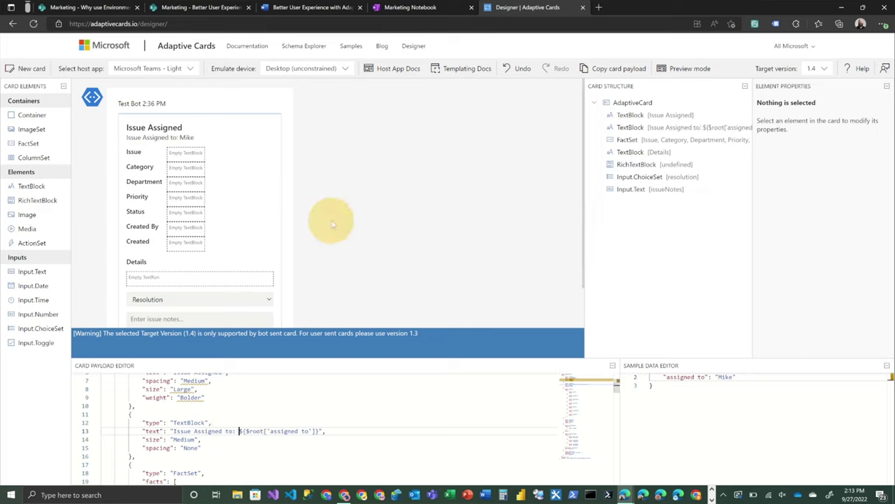
Step: Examine the properties of the card's FactSet, Details text block, RichTextBlock and resolution choice set
left_click(234, 187)
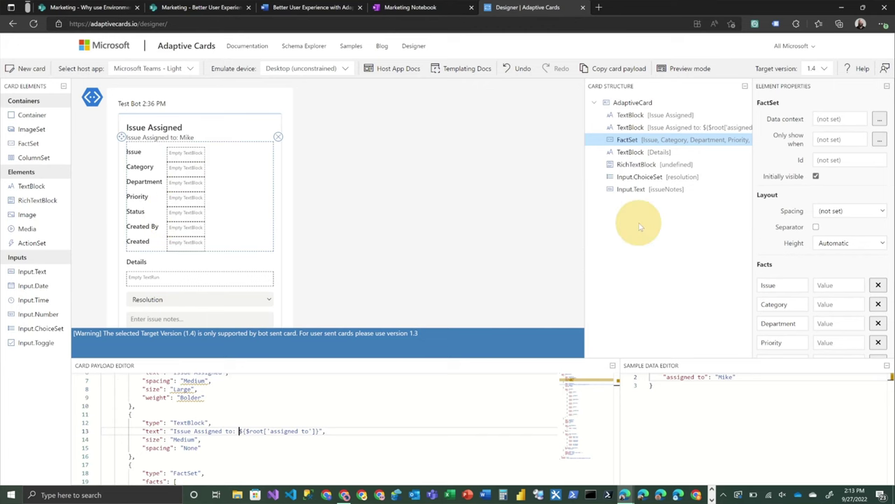
scroll(853, 278, "down", 2)
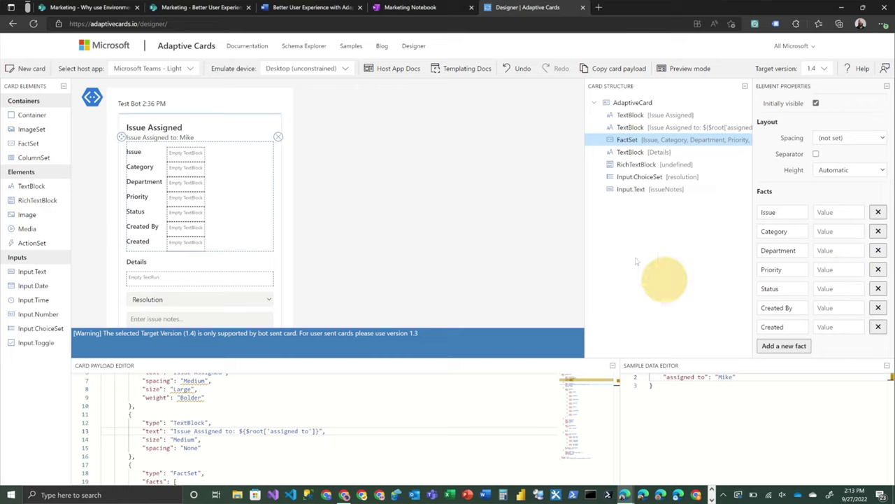
left_click(221, 264)
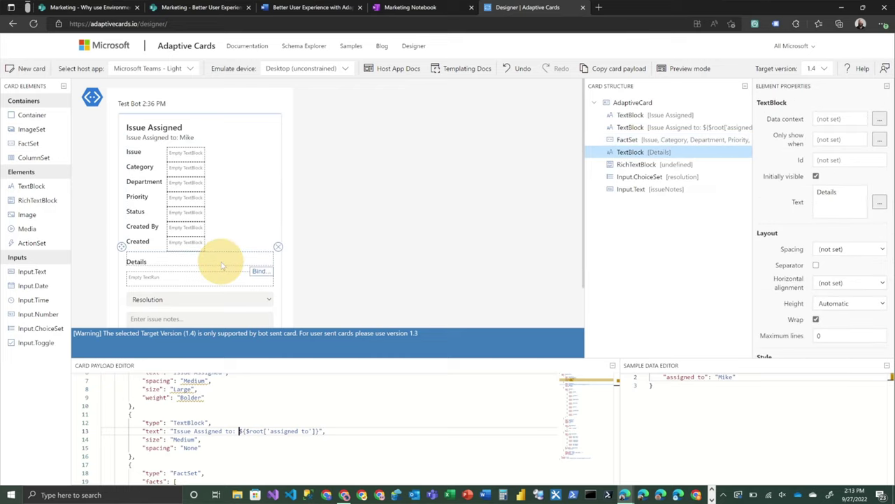
scroll(308, 266, "down", 1)
scroll(308, 266, "down", 1)
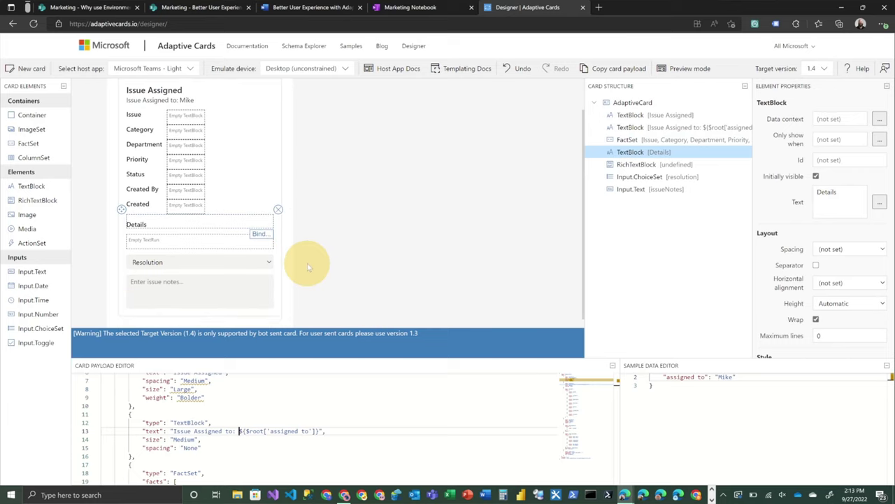
left_click(188, 238)
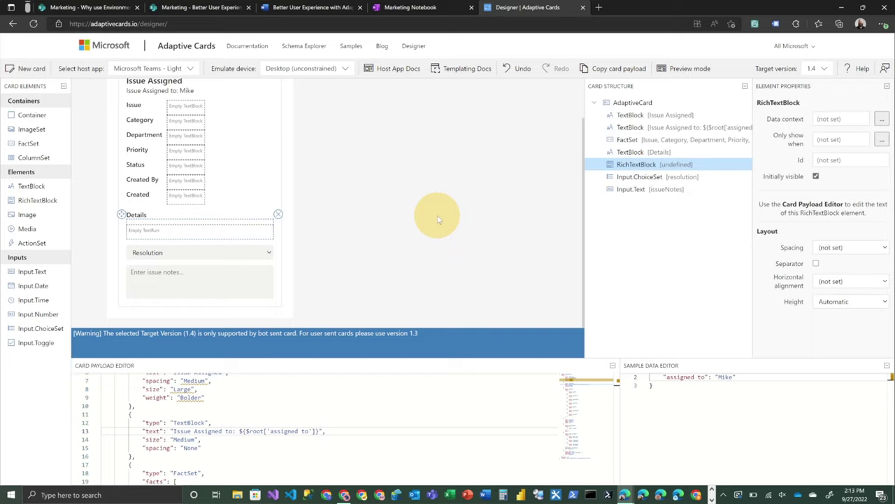
left_click(215, 256)
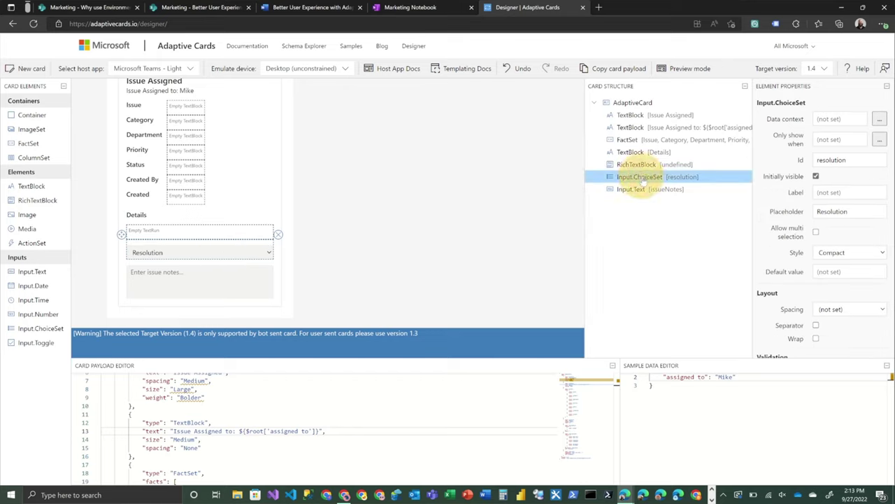
Step: Examine the choices of the resolution choice set and the properties of the issueNotes text input
scroll(866, 251, "down", 3)
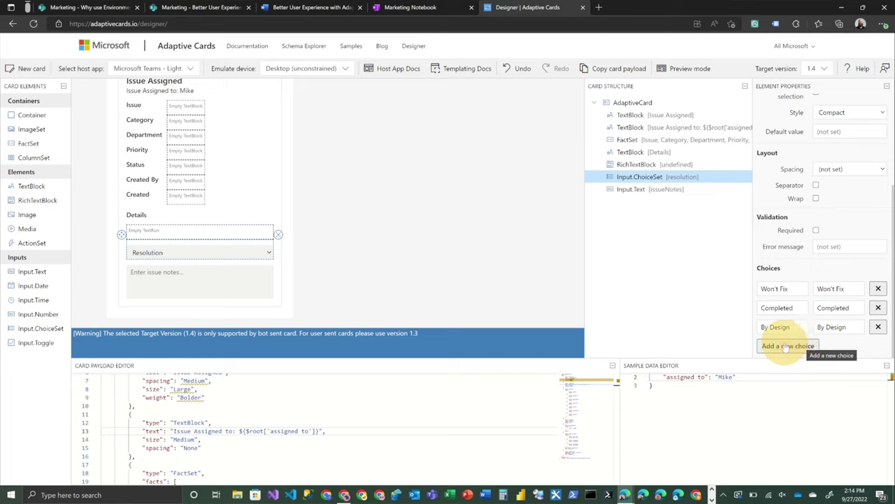
left_click(203, 279)
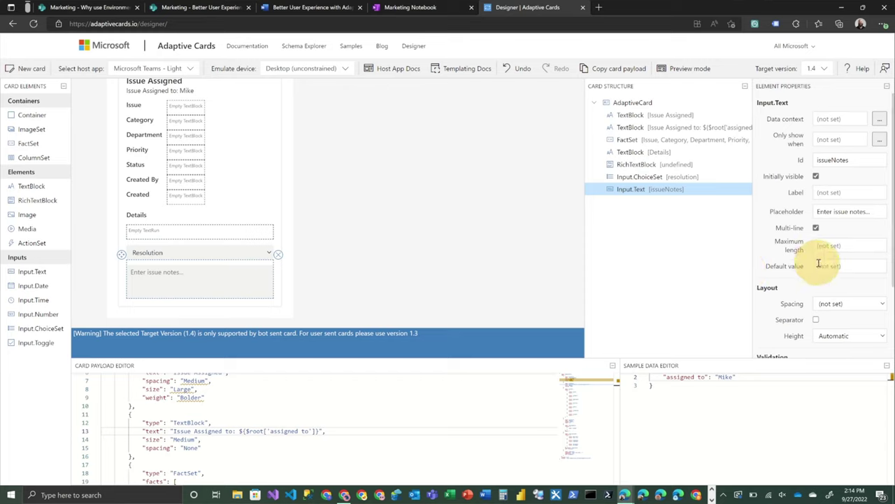
left_click(185, 303)
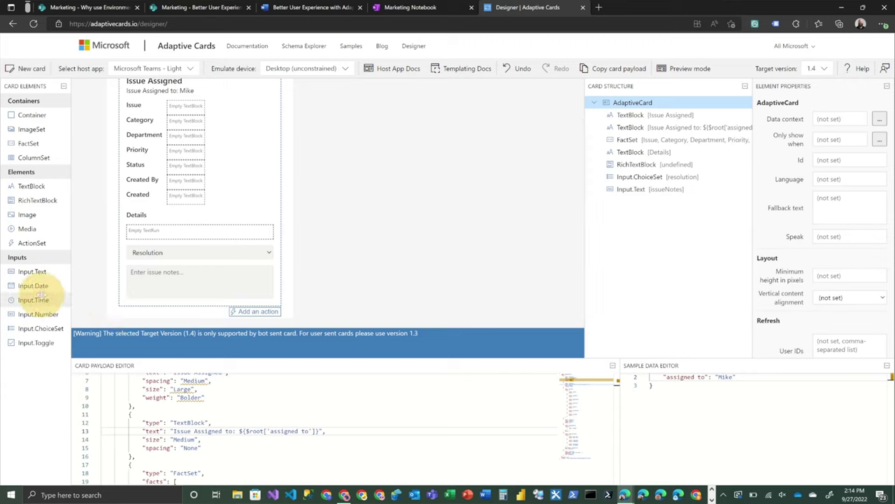
Step: Add an ActionSet containing an Action.Submit action below the issue notes input of the card
left_click_drag(31, 250, 158, 303)
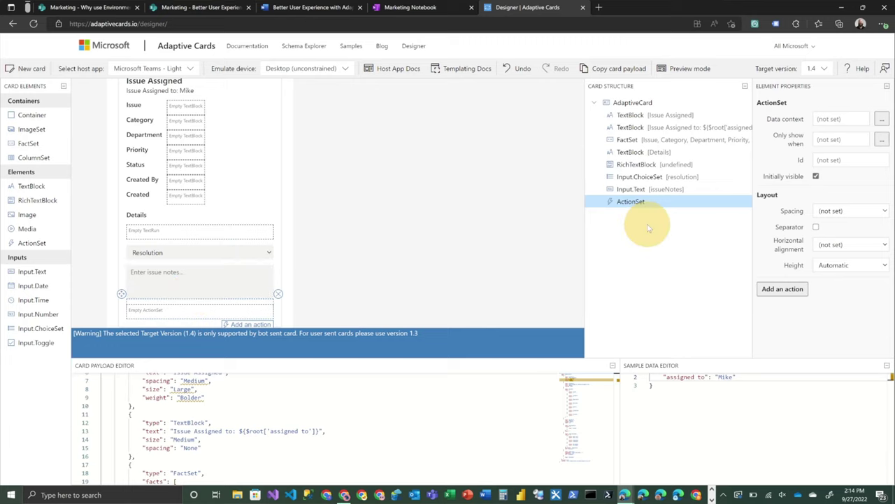
left_click(769, 291)
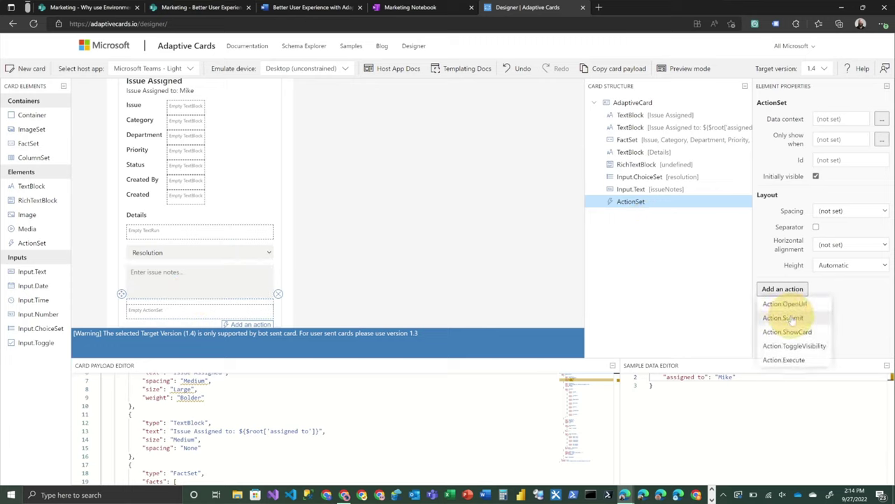
left_click(783, 318)
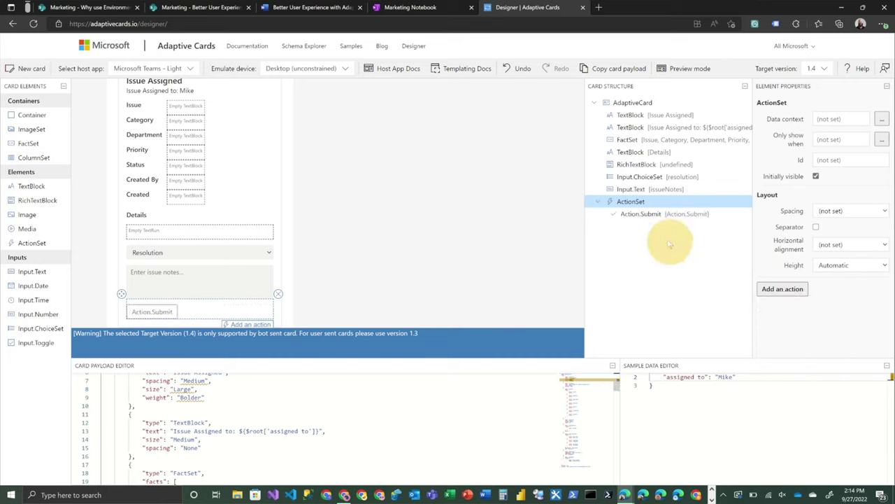
Step: Replace the title of the Action.Submit action with text beginning "Comp"
left_click(648, 213)
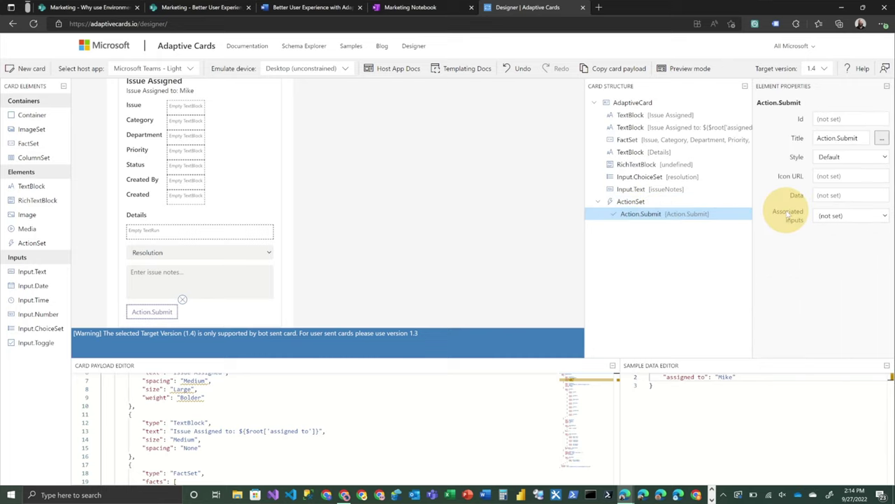
left_click(826, 138)
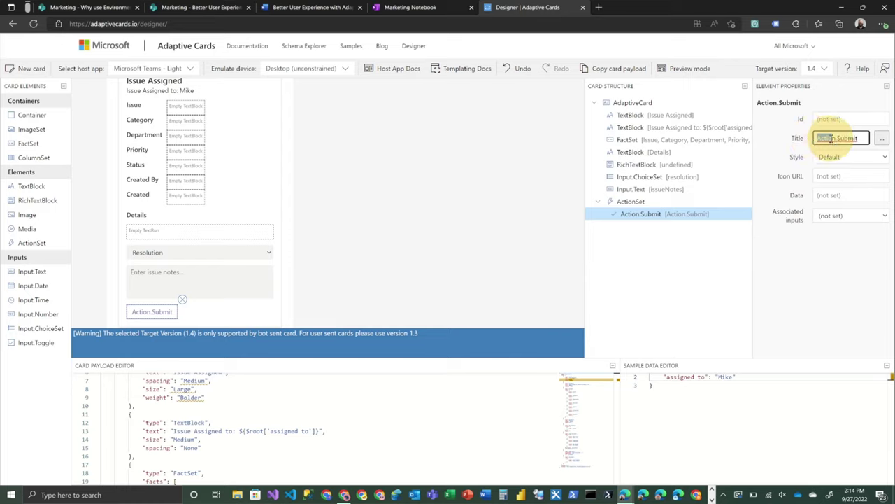
type("Comp")
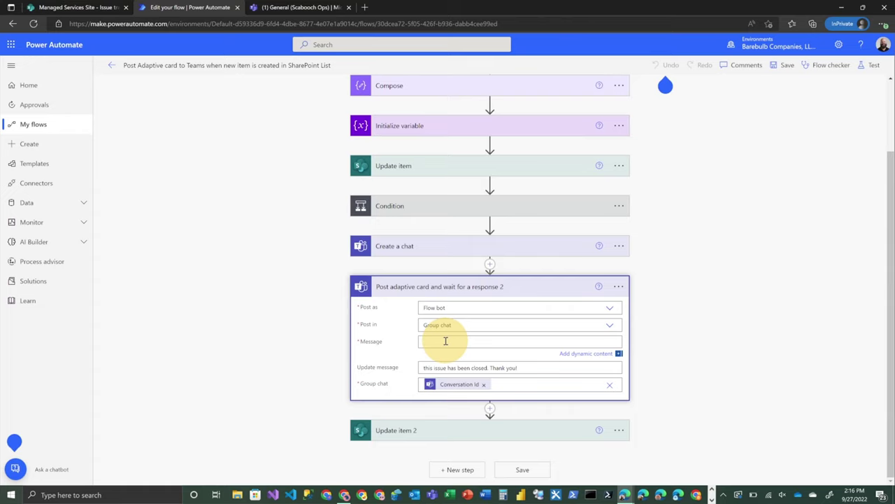
Step: In the Power Automate flow, paste the card JSON as the group-chat adaptive card's message and insert Assigned To DisplayName from Update item after "Issue Assigned to:"
key("ctrl+v")
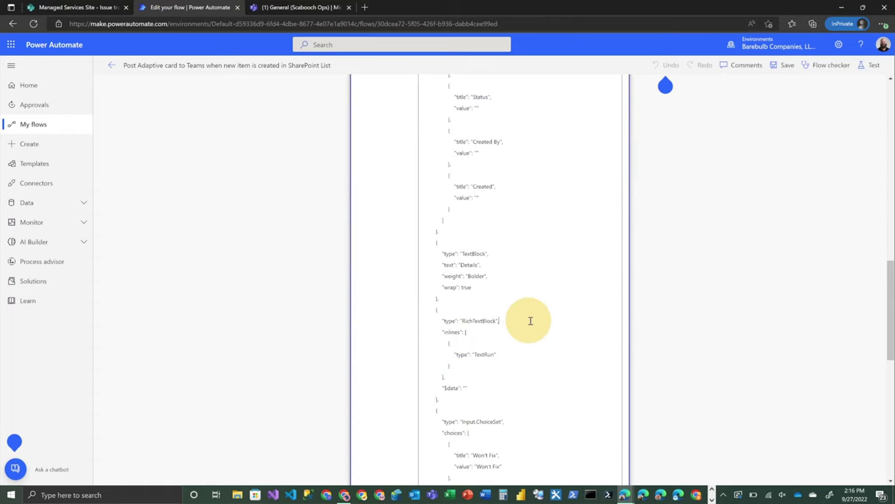
scroll(553, 314, "up", 10)
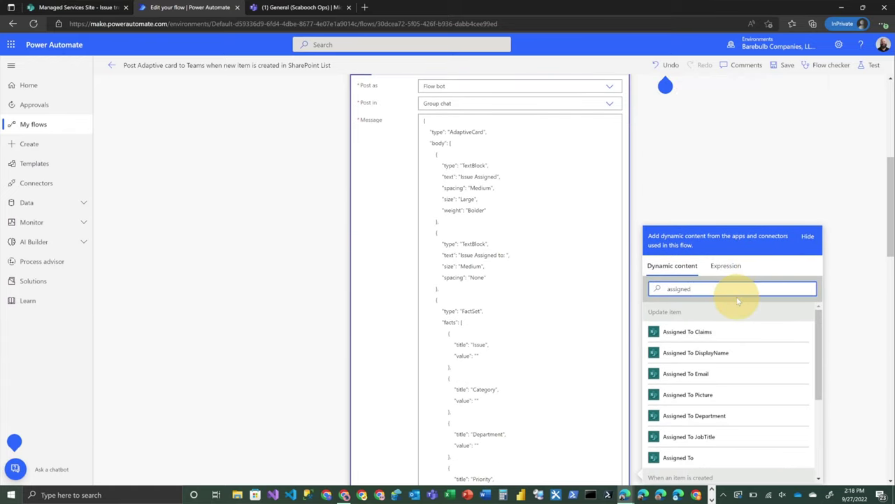
left_click(717, 356)
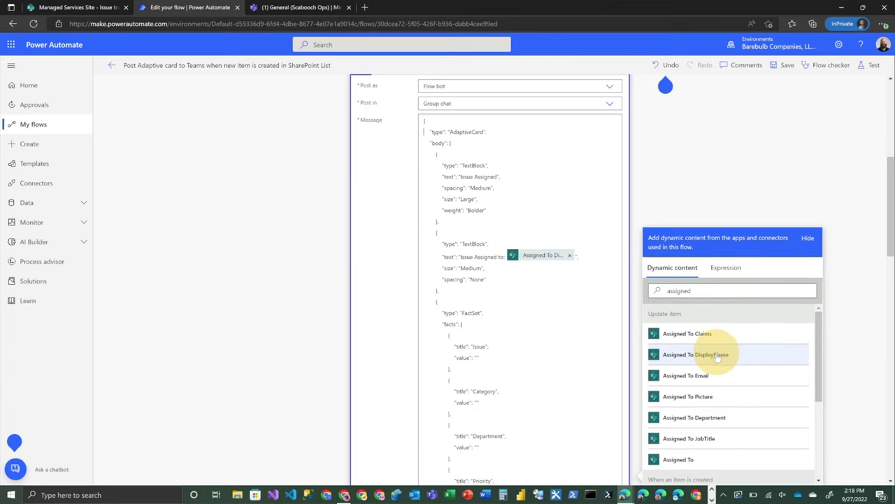
Step: Fill the value of the Issue fact in the card JSON with the Title field from "When an item is created"
scroll(514, 284, "down", 2)
scroll(509, 266, "down", 2)
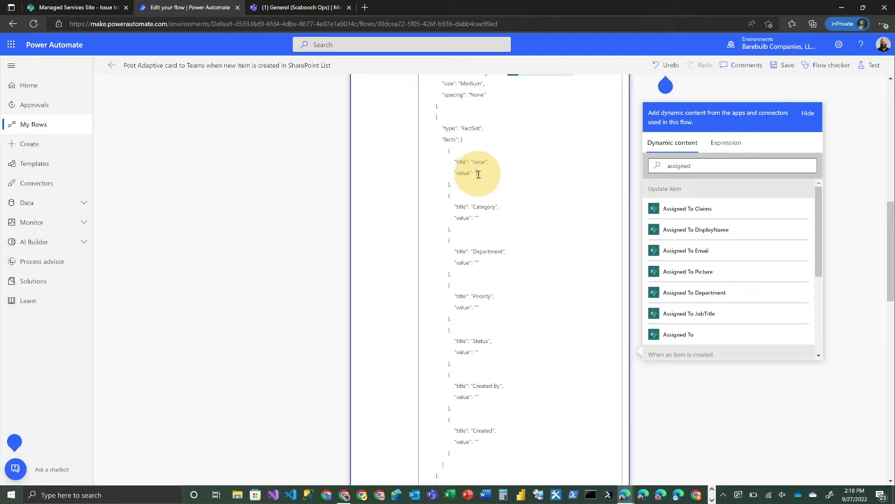
left_click(675, 166)
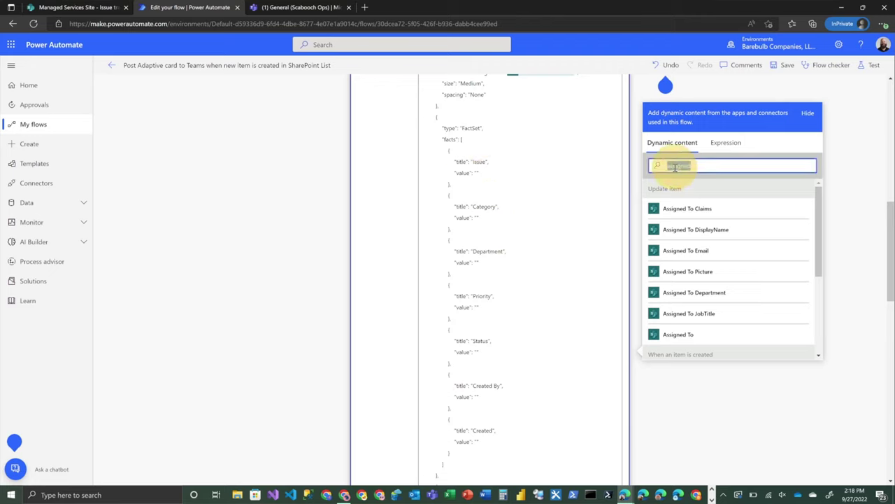
type("title")
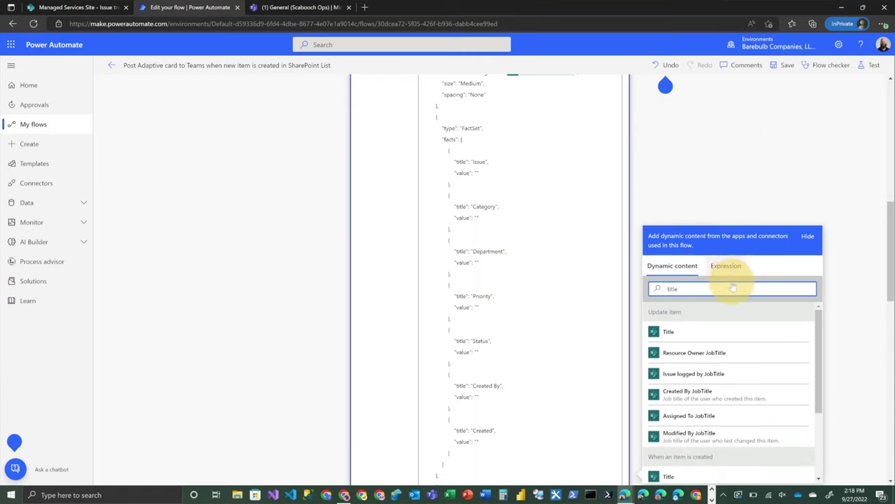
scroll(706, 402, "down", 1)
left_click(669, 415)
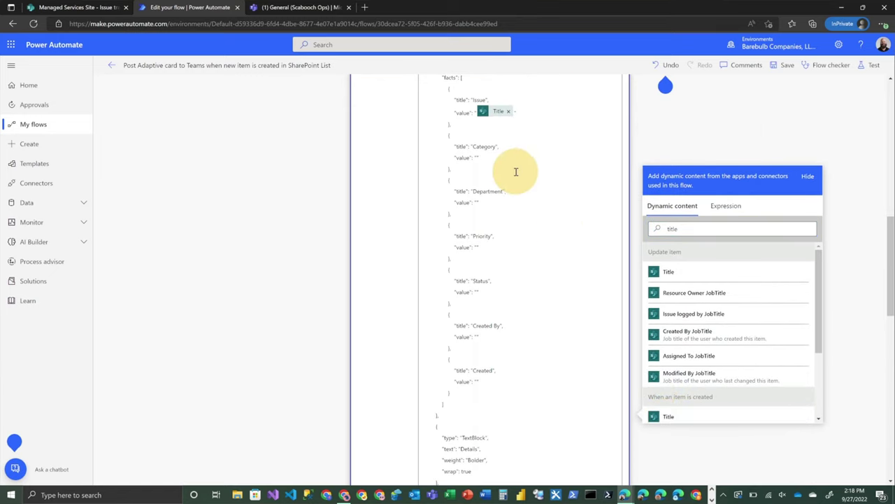
Step: Fill the Category and Department fact values with Category Value and Department Value from "When an item is created"
left_click(477, 157)
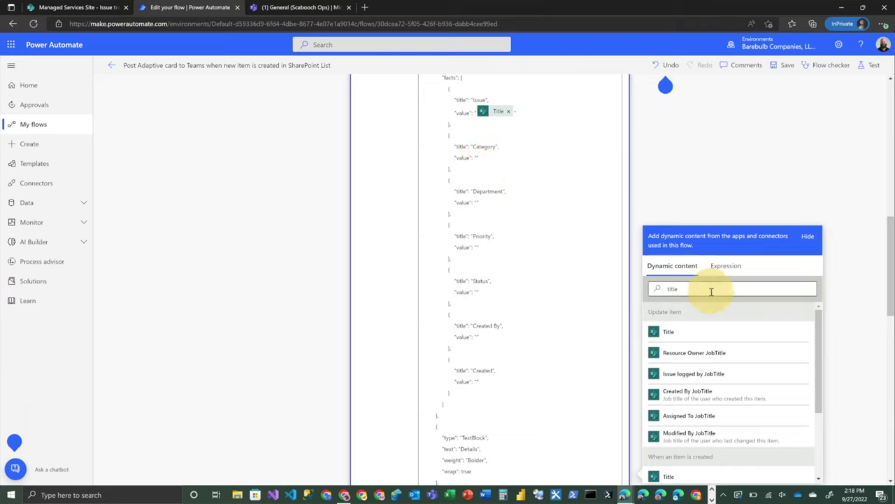
type("categor")
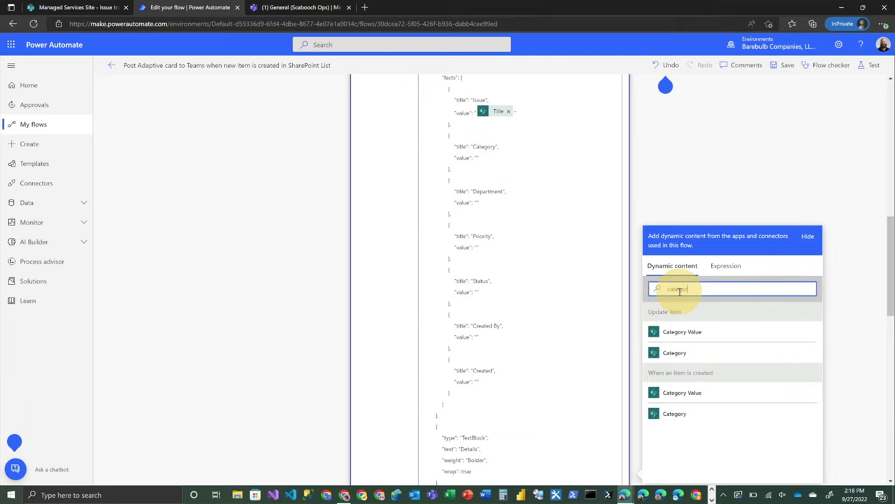
type("y")
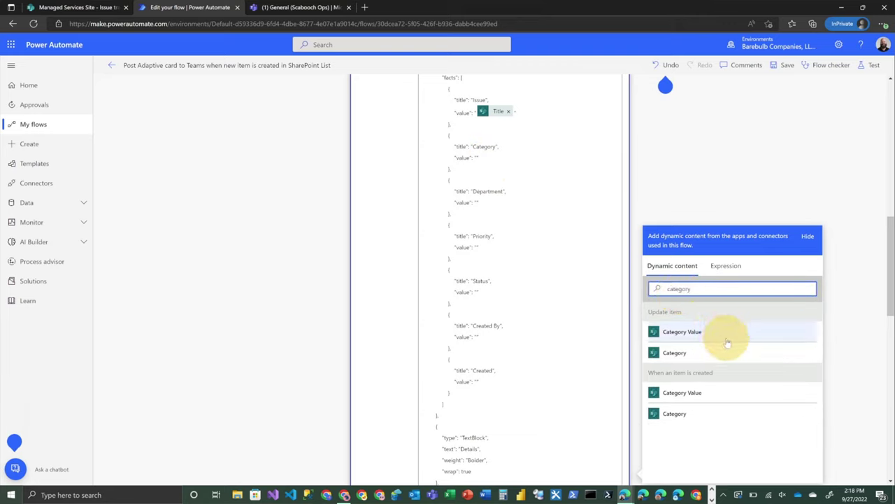
left_click(684, 393)
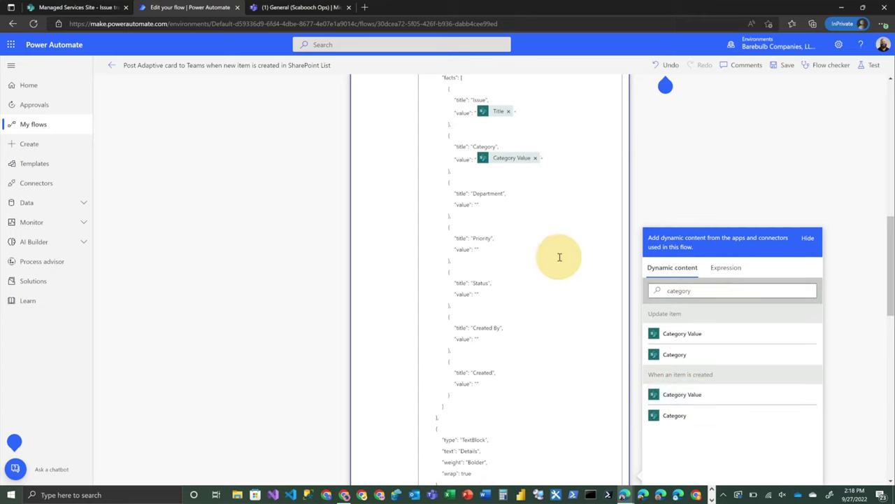
left_click(476, 204)
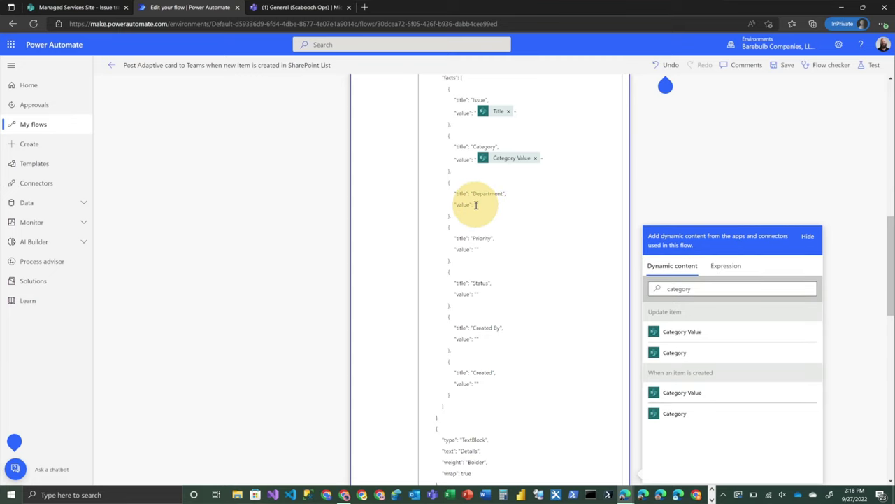
double_click(681, 292)
type("department")
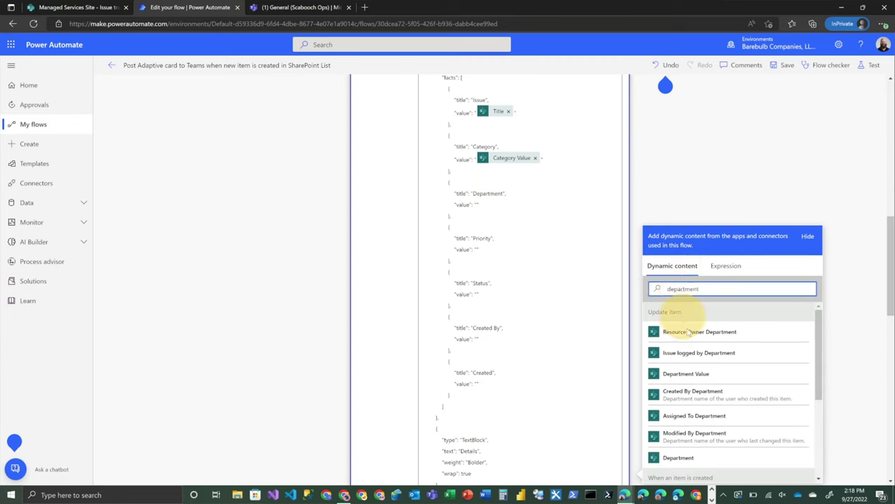
scroll(770, 360, "down", 4)
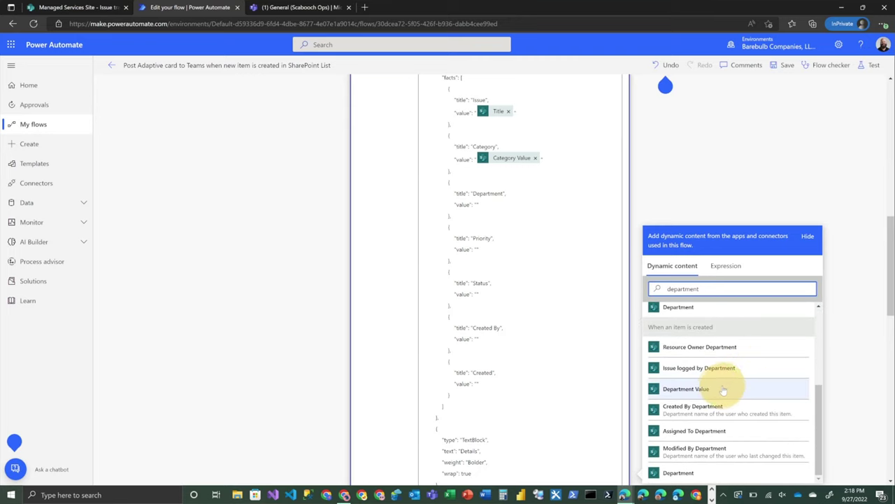
left_click(727, 391)
Step: Fill the Priority and Status fact values with Priority Value and Status Value from "When an item is created"
left_click(477, 250)
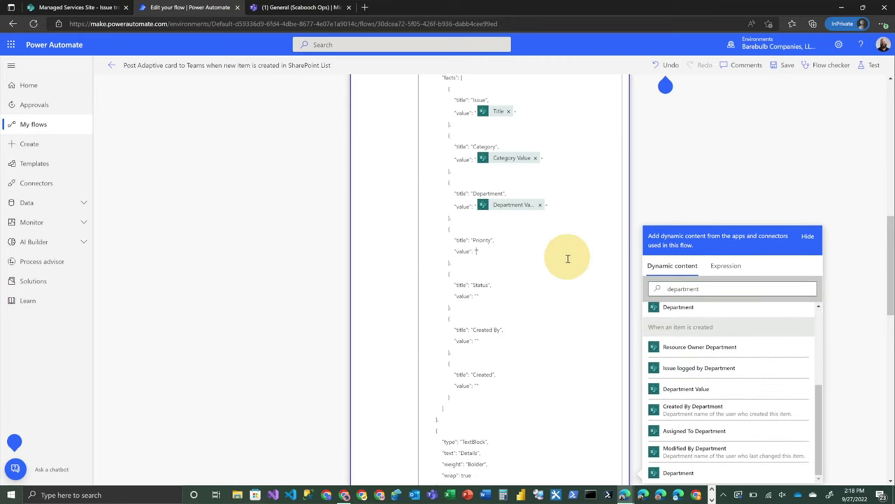
left_click_drag(720, 290, 626, 279)
type("prio")
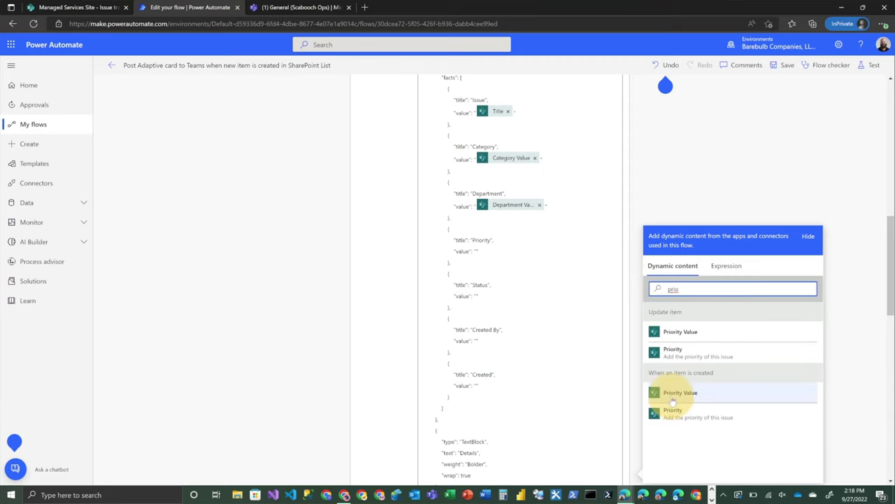
left_click(676, 393)
left_click(480, 298)
left_click(675, 290)
type("status")
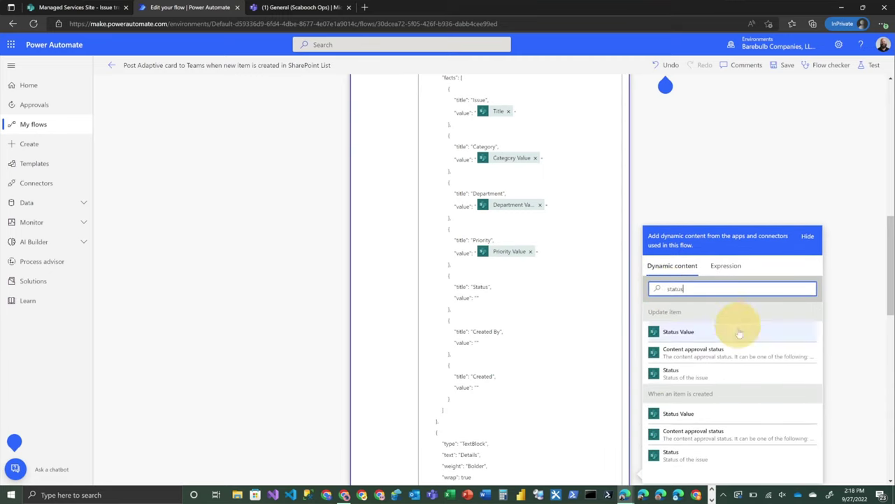
left_click(712, 420)
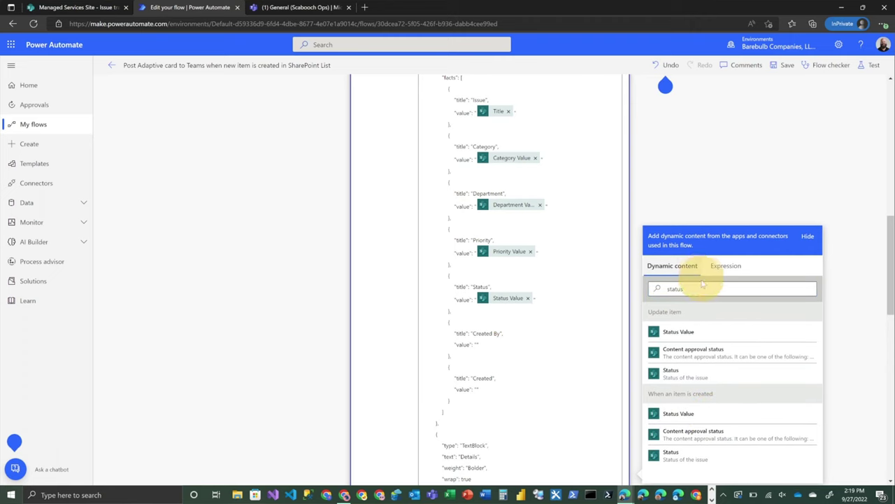
Step: Fill the Created By fact with Created By DisplayName from "When an item is created" and the Created fact with Created from Update item
left_click(650, 289)
type("created")
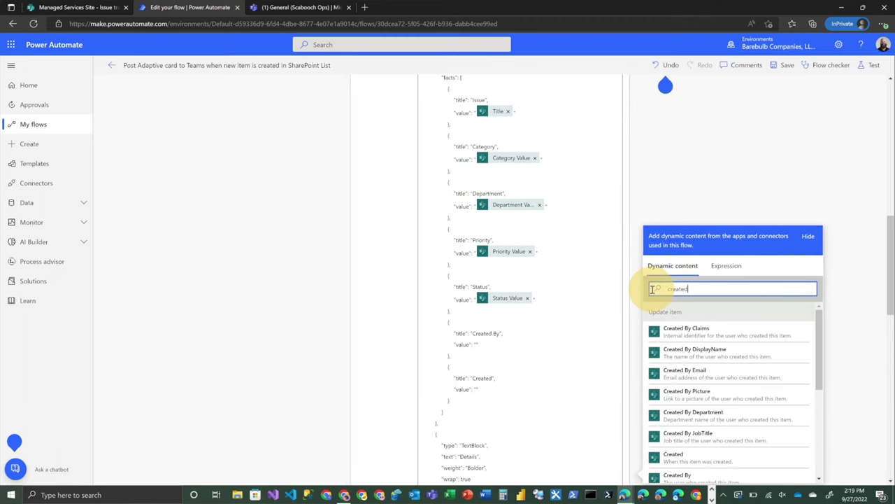
scroll(727, 392, "down", 3)
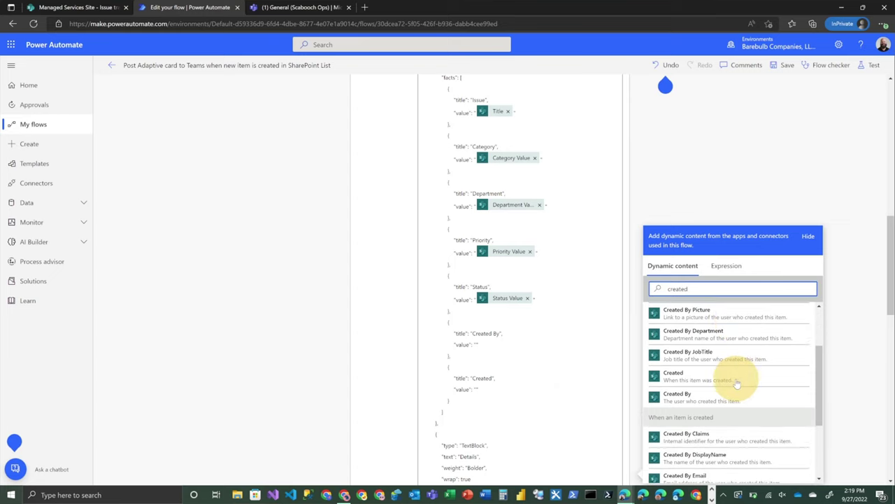
left_click(729, 413)
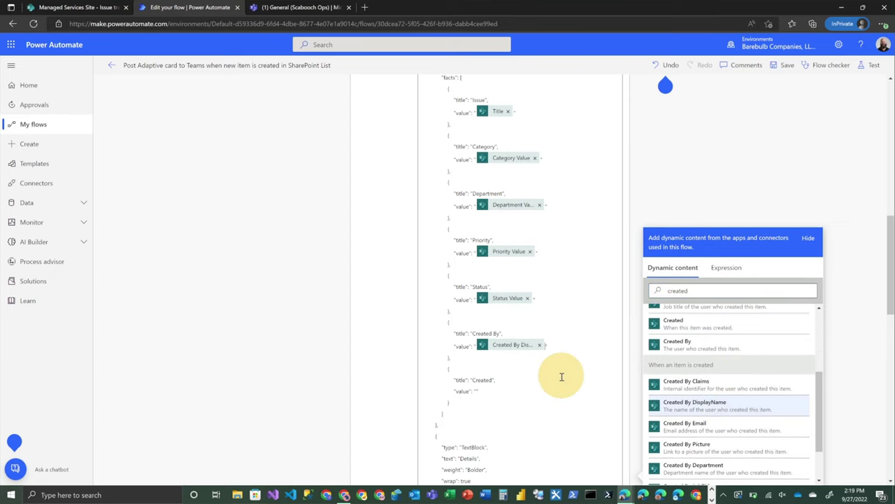
left_click(479, 392)
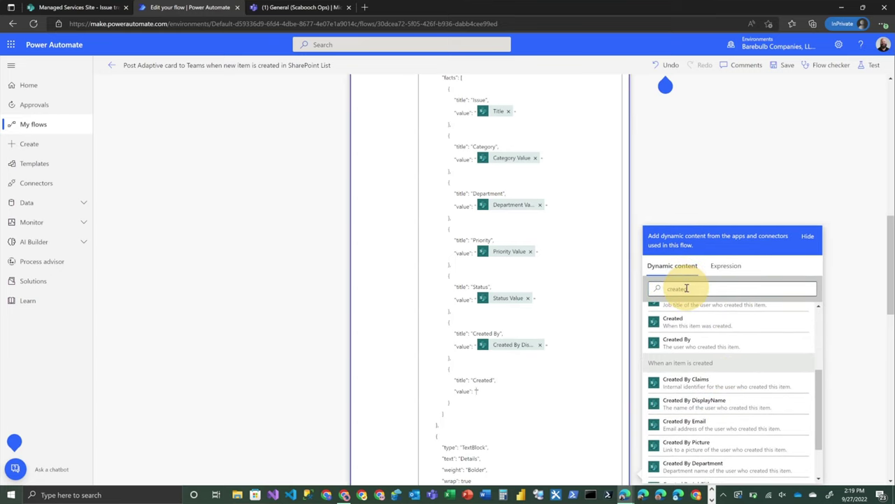
left_click(682, 321)
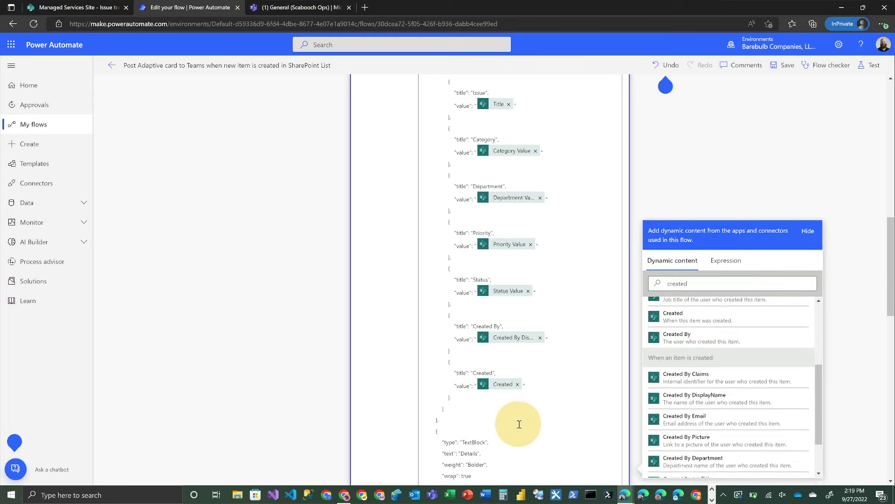
Step: Set the RichTextBlock's $data value in the card JSON to the Issue description field from Update item
scroll(519, 423, "down", 5)
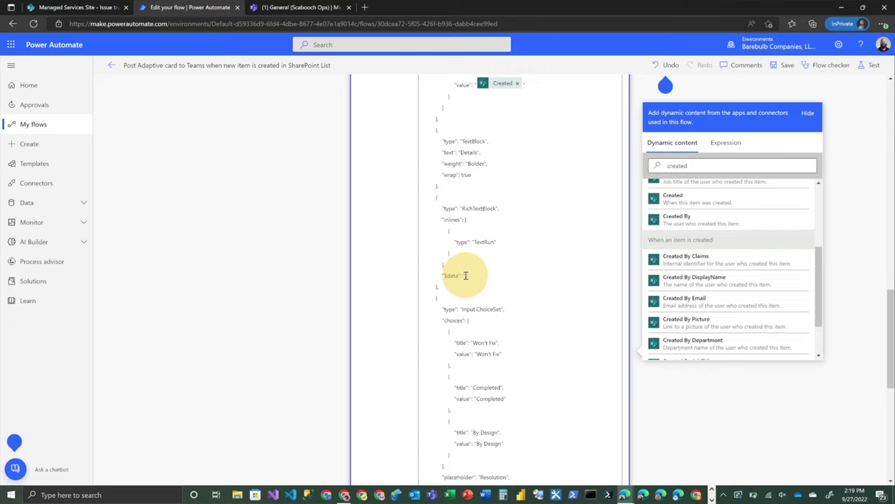
left_click_drag(714, 165, 654, 165)
type("descri")
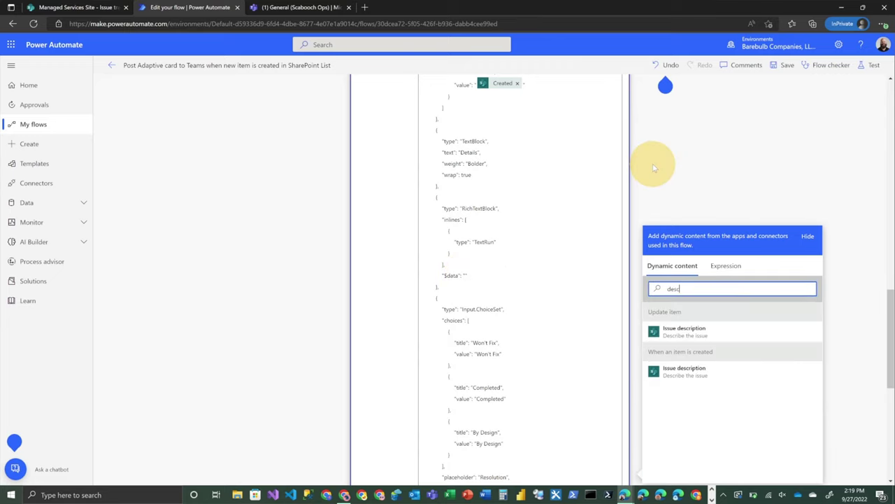
left_click(685, 332)
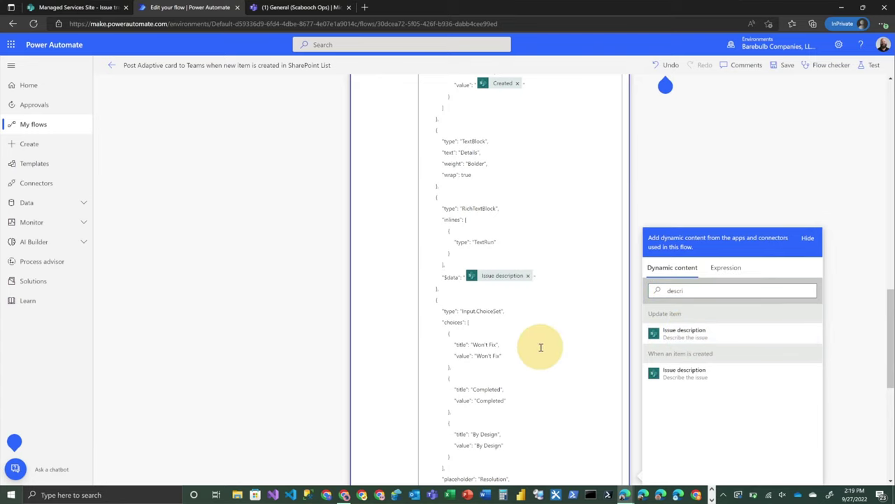
Step: Save the flow with the completed adaptive card JSON
scroll(547, 313, "down", 2)
scroll(550, 308, "down", 3)
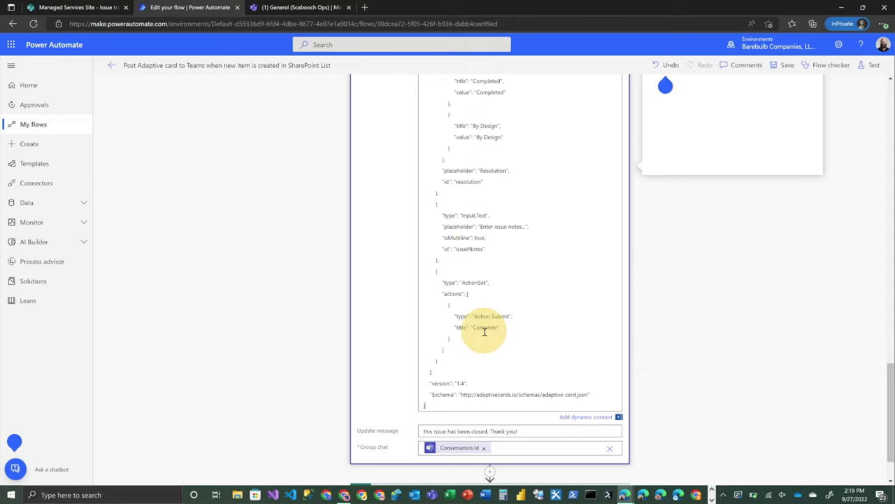
left_click(787, 67)
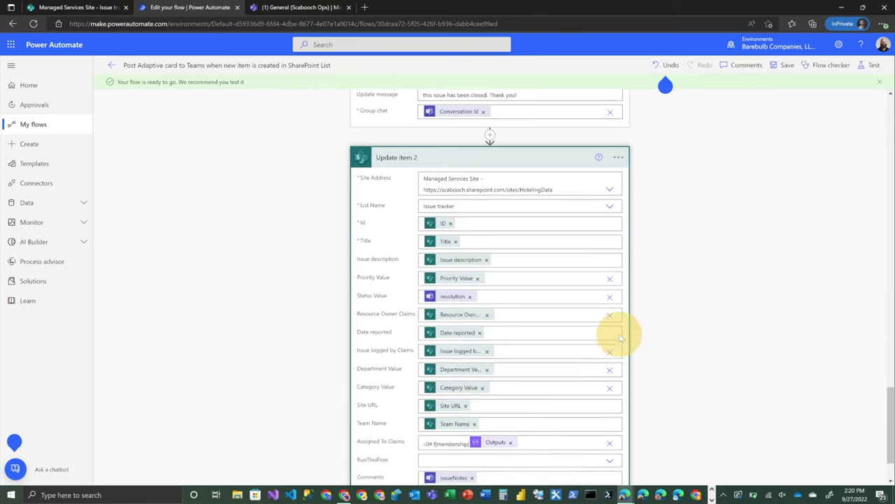
Step: Remove the resolution token from Status Value in Update item 2, search the dynamic content for "resolution", and clear the search
scroll(620, 338, "down", 1)
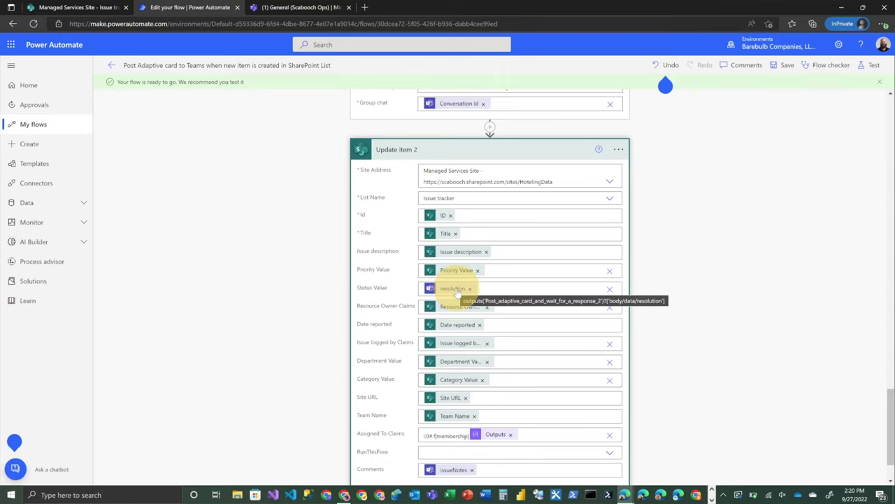
left_click(492, 288)
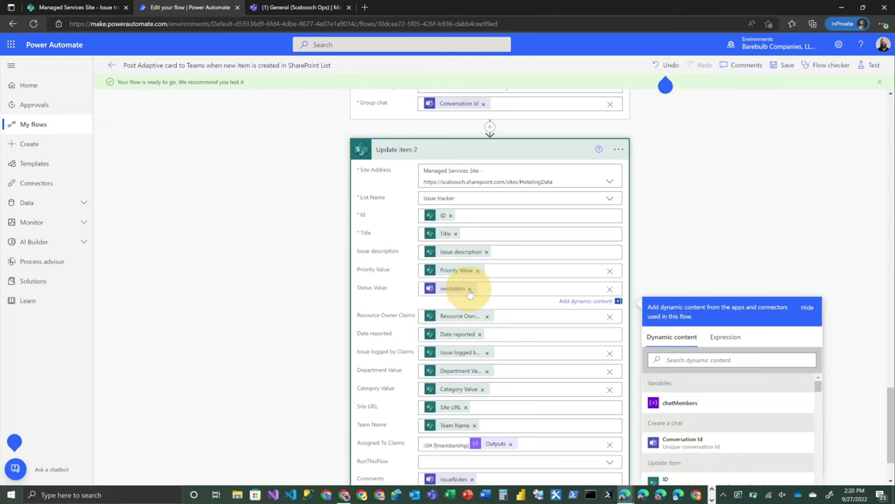
left_click(470, 289)
left_click(700, 359)
type("reso")
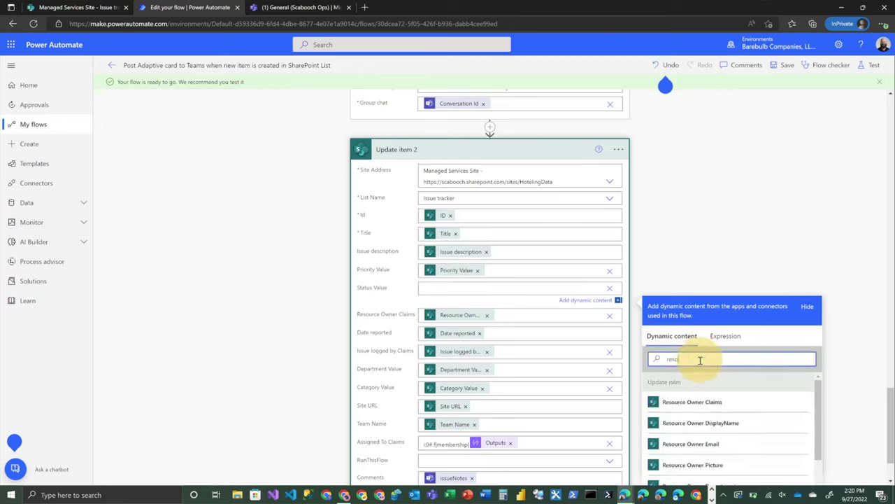
type("lution")
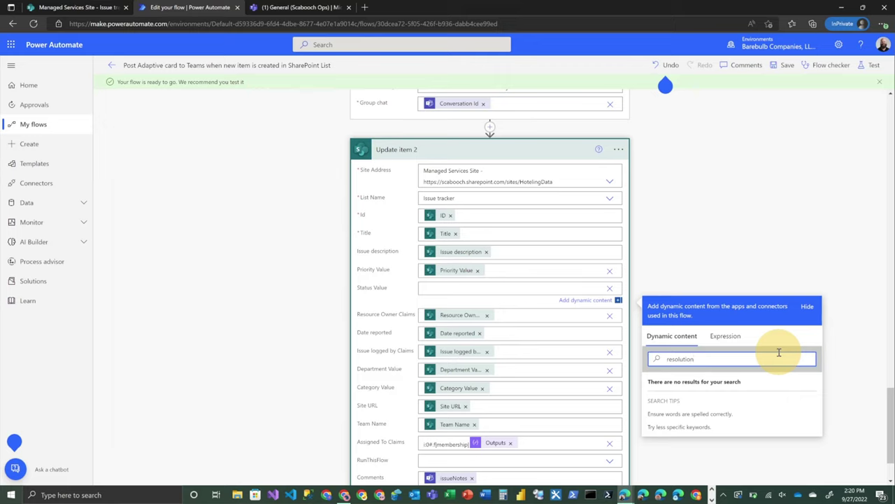
key("ctrl+a")
key("BackSpace")
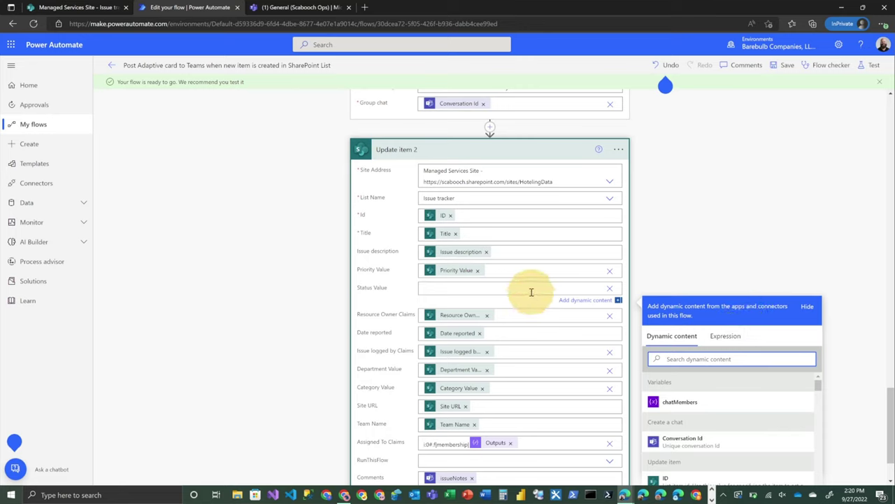
left_click(140, 494)
type("notepad")
key("Return")
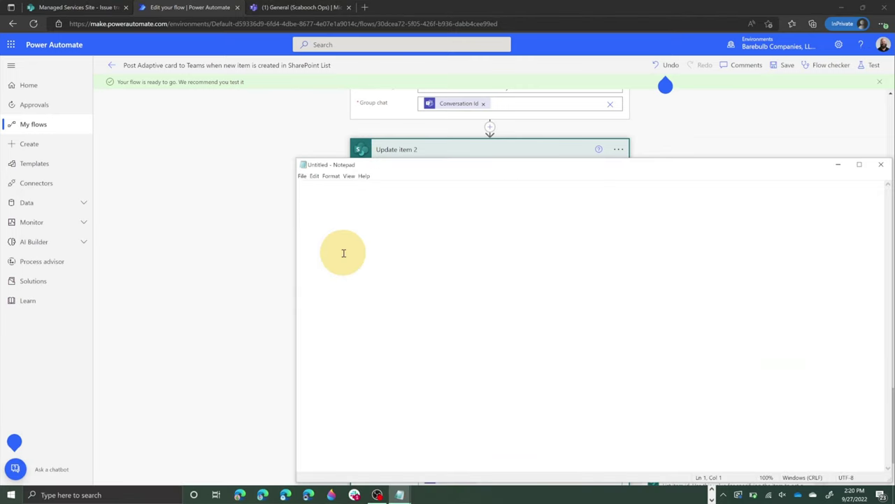
type("@outputs('Post_adaptive_card_and_wait_for_a_response_2')?['body/data/resolution']")
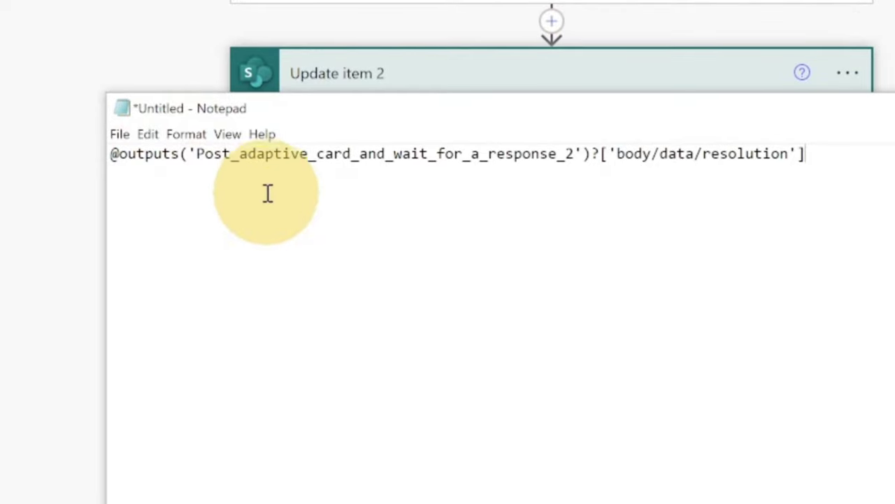
left_click_drag(195, 154, 574, 168)
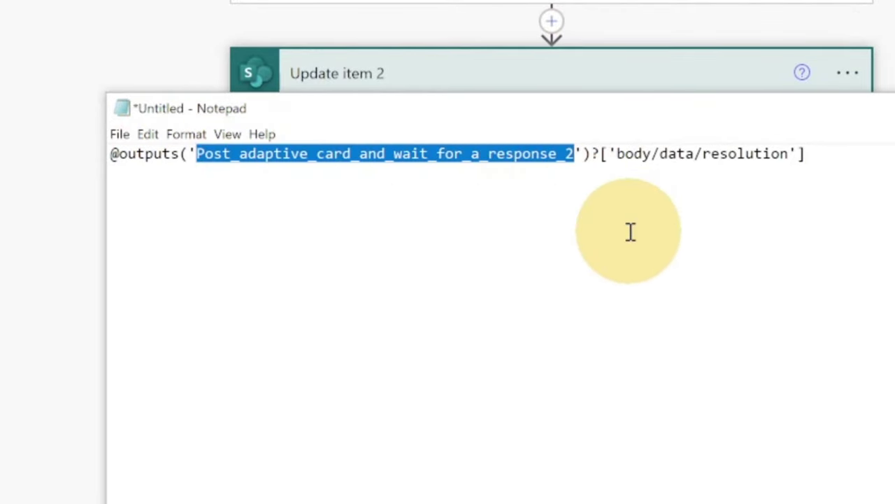
left_click_drag(617, 155, 787, 157)
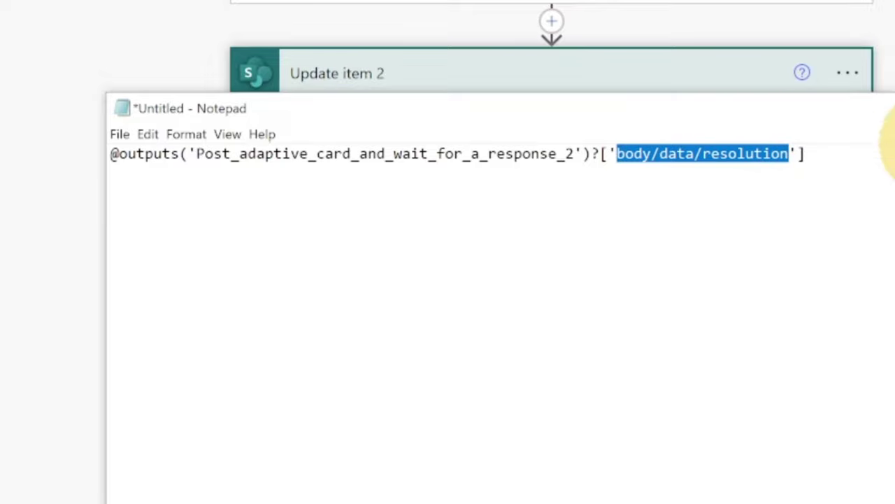
left_click(715, 214)
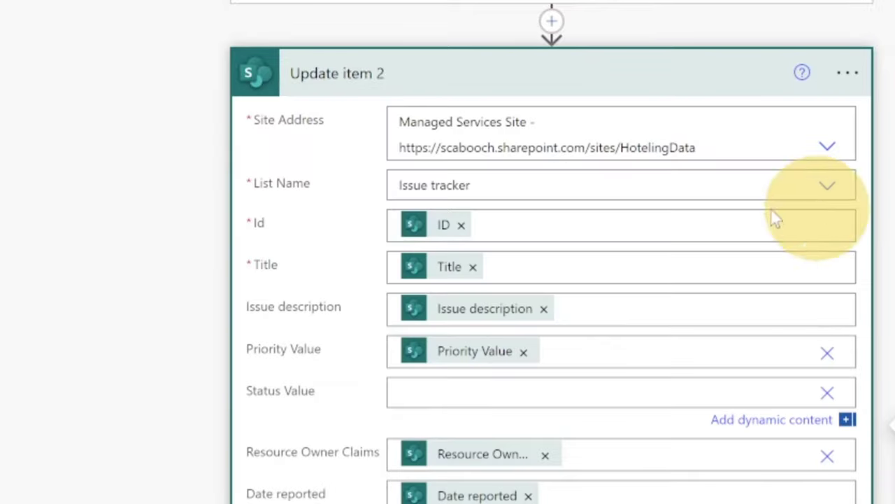
left_click(560, 390)
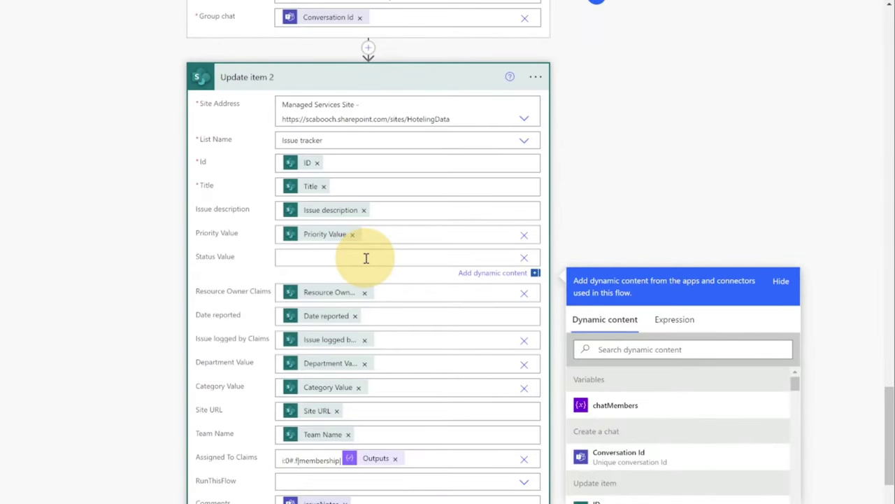
key("ctrl+v")
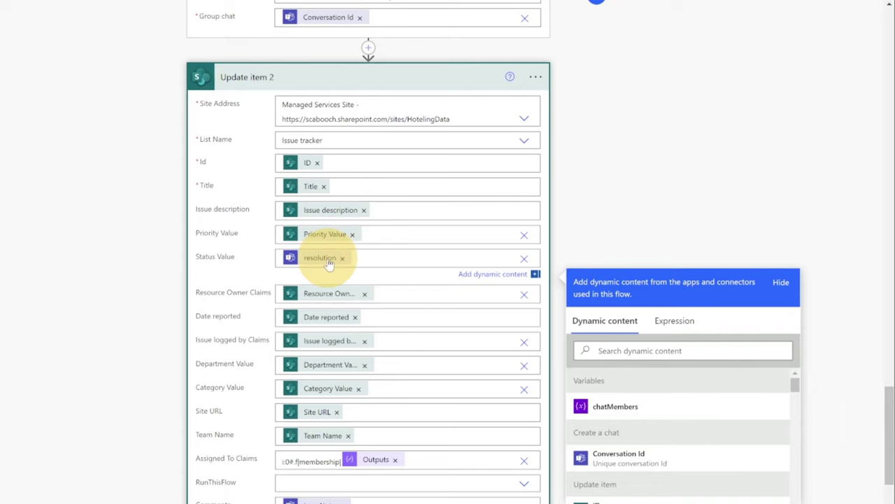